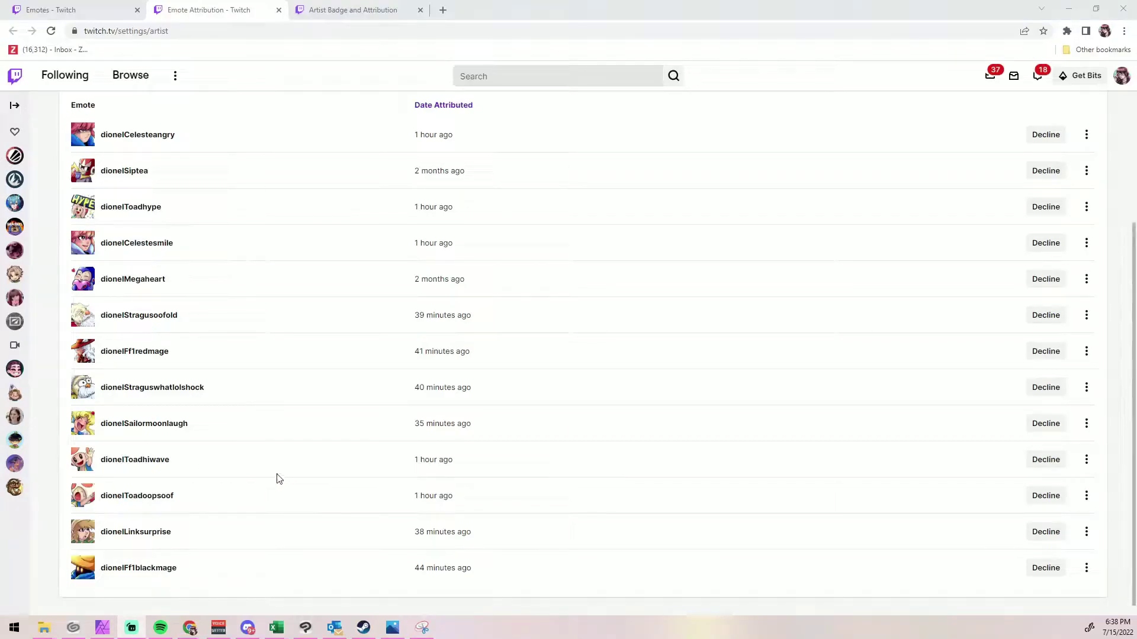
# Review the emotes attributed to the artist, then bring up the Artist Badge and Attribution article
pyautogui.moveTo(59, 140); pyautogui.dragTo(351, 152)
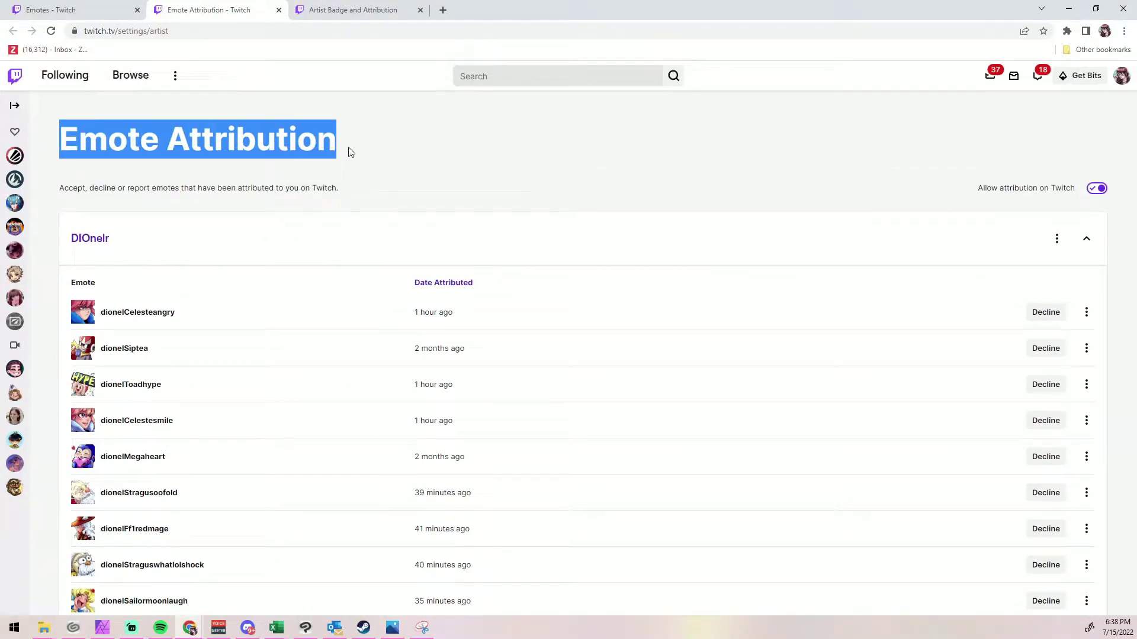
pyautogui.click(425, 169)
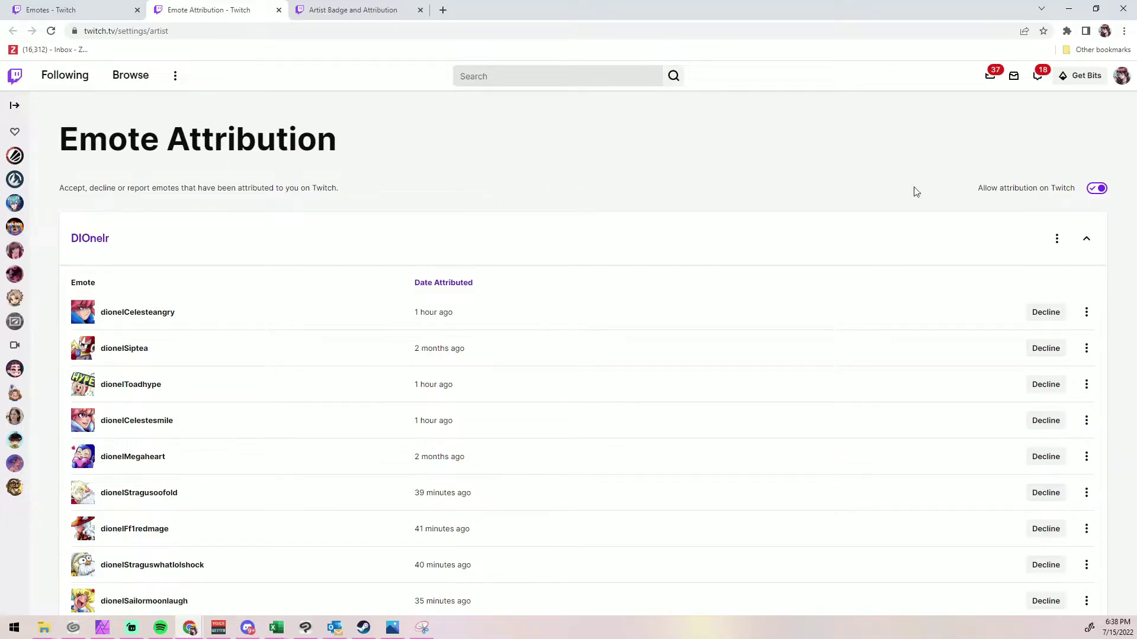
pyautogui.moveTo(1129, 144); pyautogui.dragTo(1111, 293)
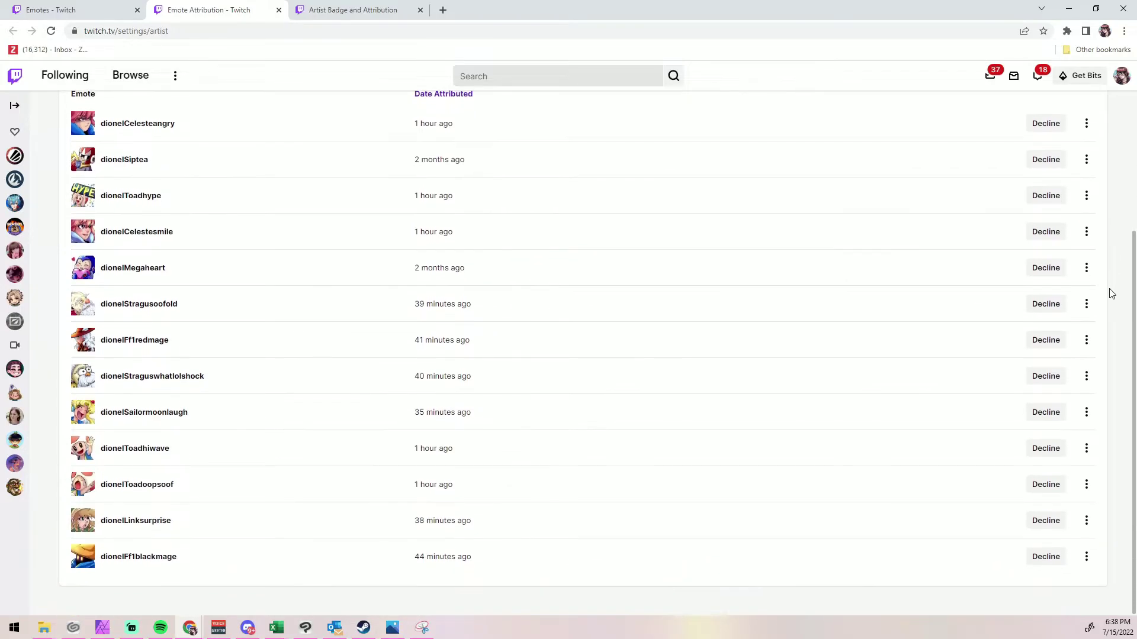
pyautogui.moveTo(117, 231); pyautogui.dragTo(112, 304)
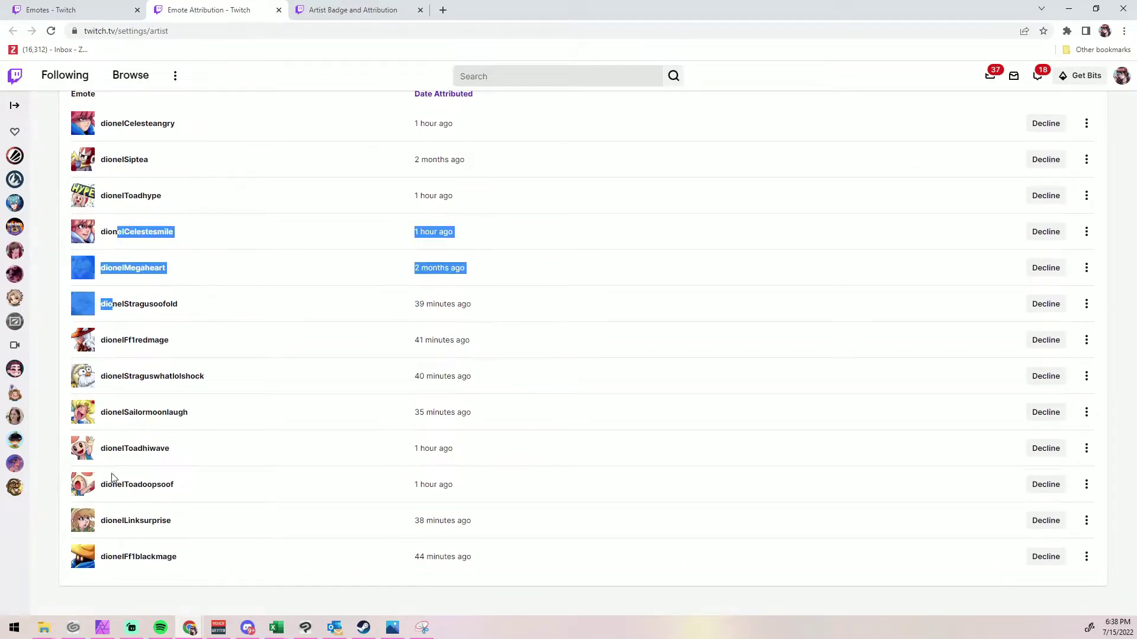
pyautogui.click(124, 569)
pyautogui.scroll(3, 838, 319)
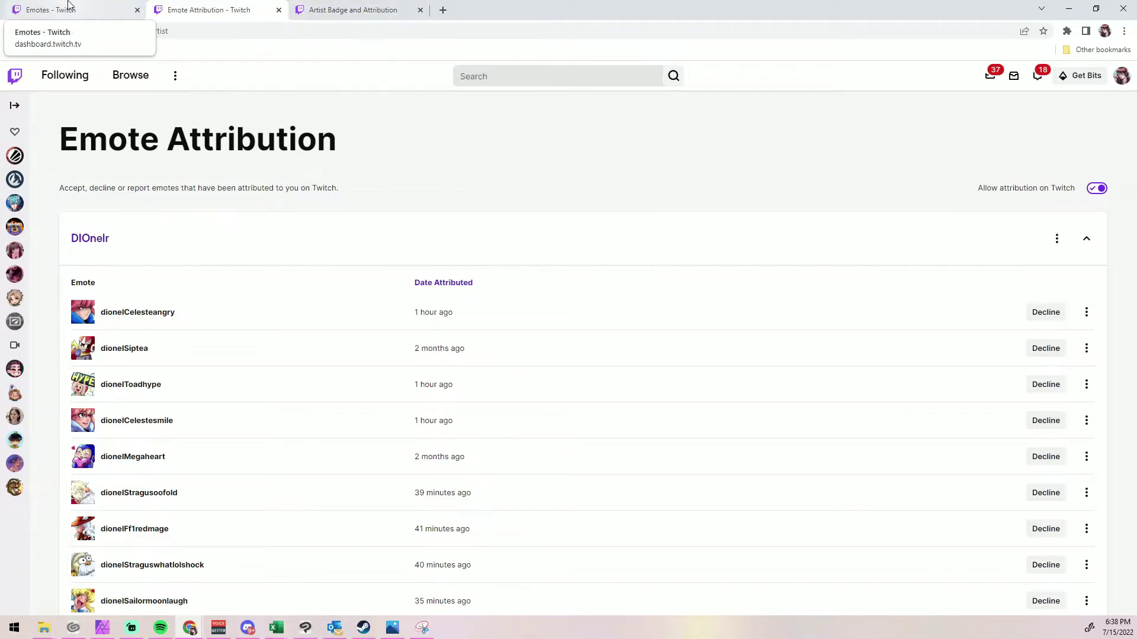
pyautogui.click(333, 9)
# Scroll the help article down to Creator FAQs and read the first answer
pyautogui.scroll(4, 282, 177)
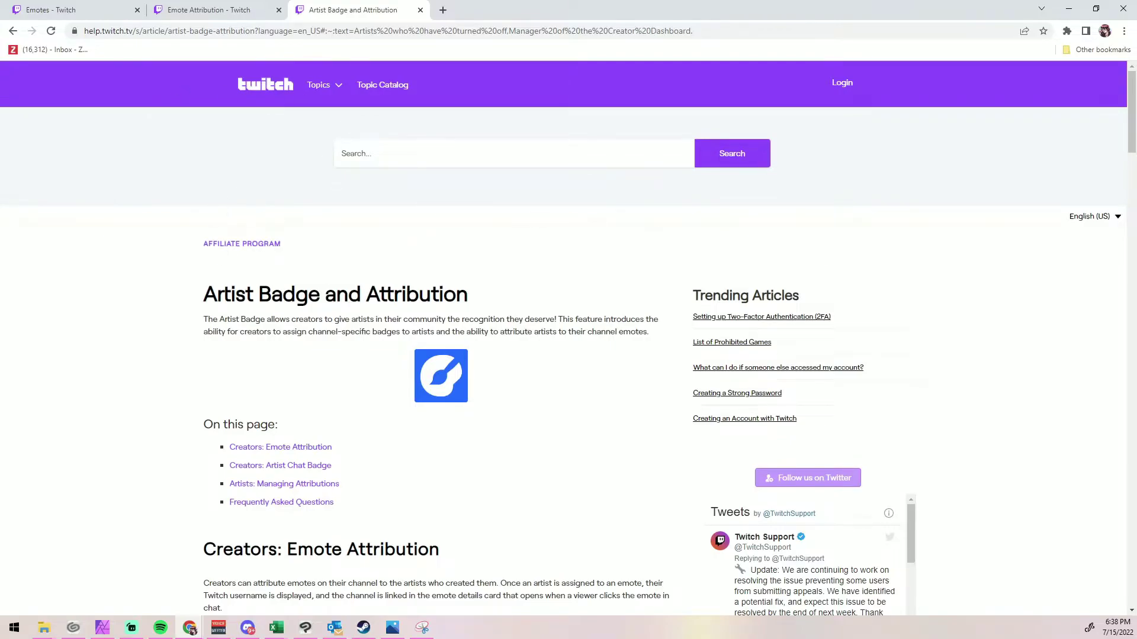
pyautogui.moveTo(1126, 134); pyautogui.dragTo(1071, 493)
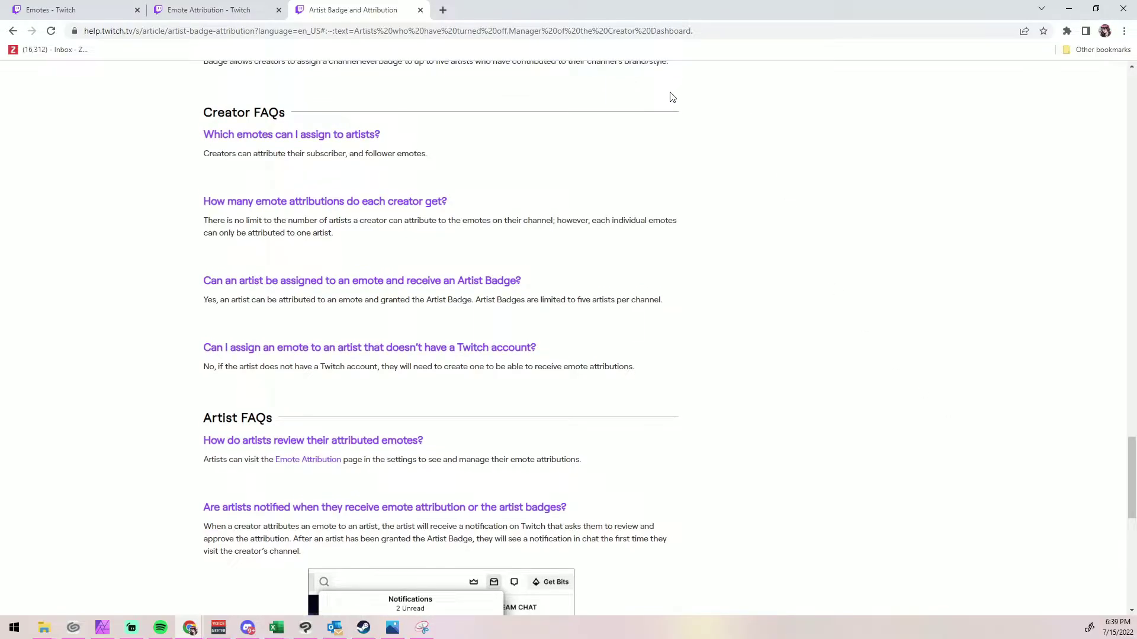
pyautogui.moveTo(434, 162); pyautogui.dragTo(180, 115)
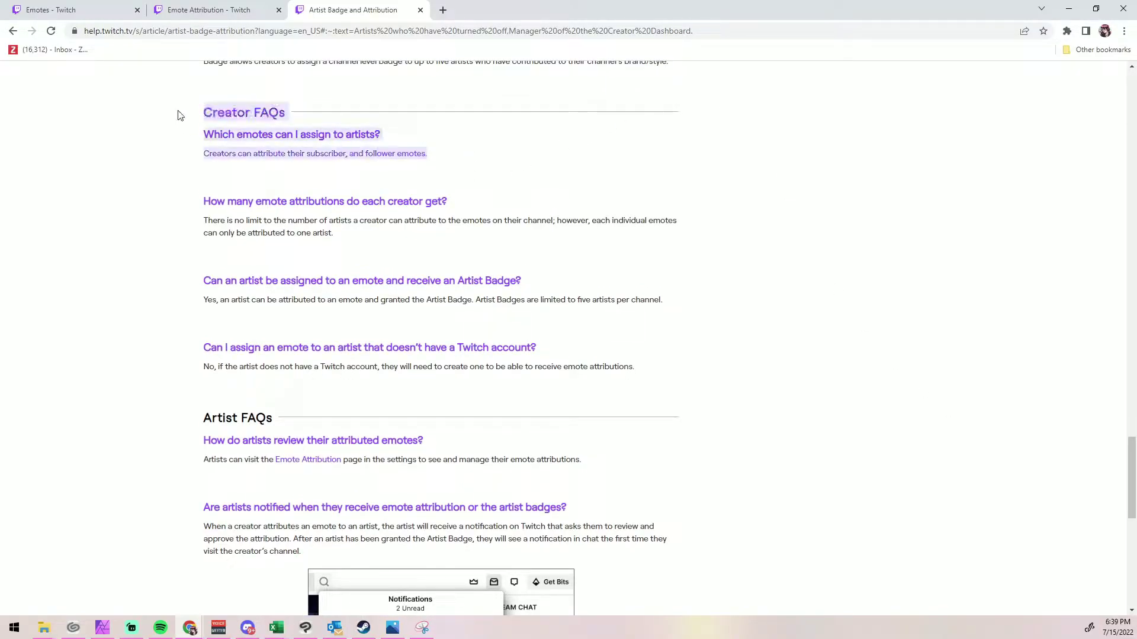
pyautogui.click(148, 224)
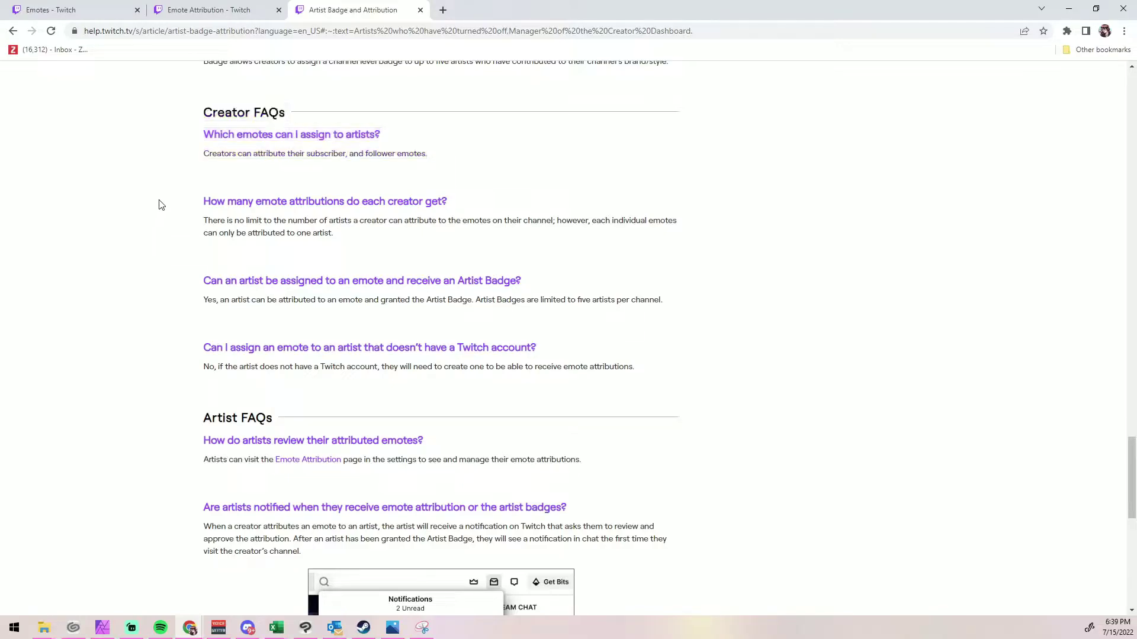
# Read the FAQs on attribution limits and Artist Badges, then return to the Emotes dashboard
pyautogui.moveTo(184, 205); pyautogui.dragTo(459, 236)
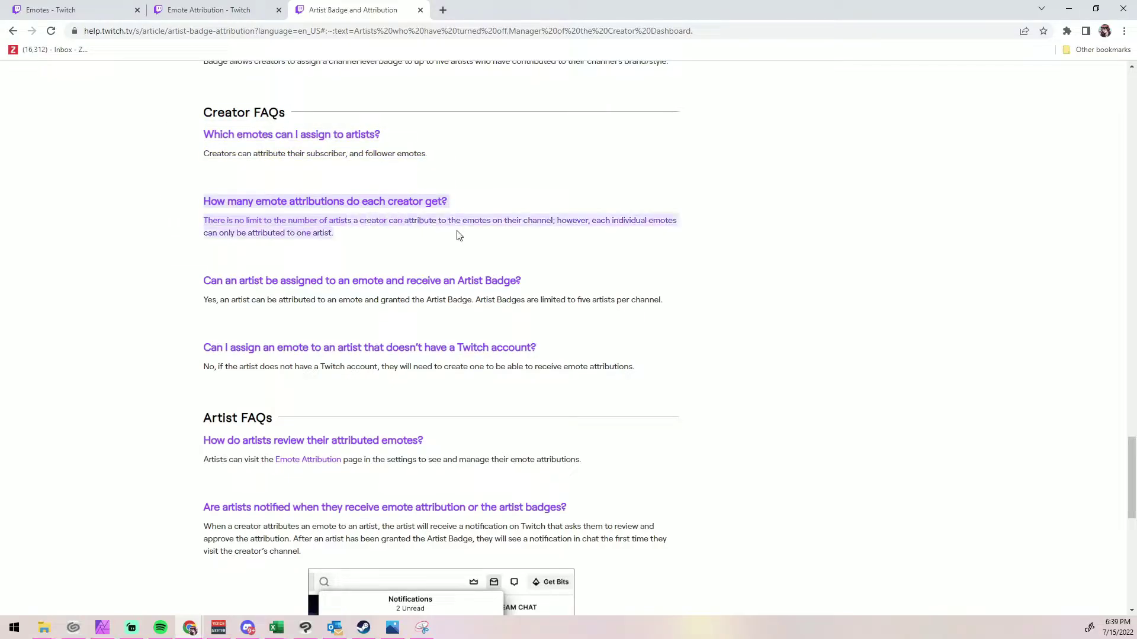
pyautogui.click(813, 239)
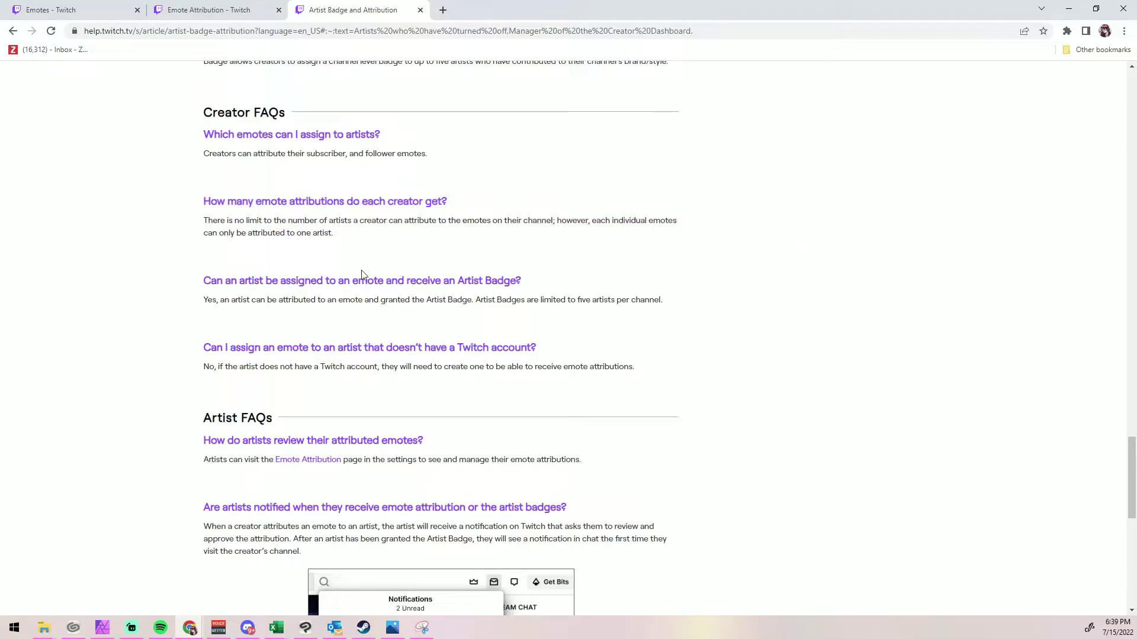
pyautogui.moveTo(679, 303); pyautogui.dragTo(207, 261)
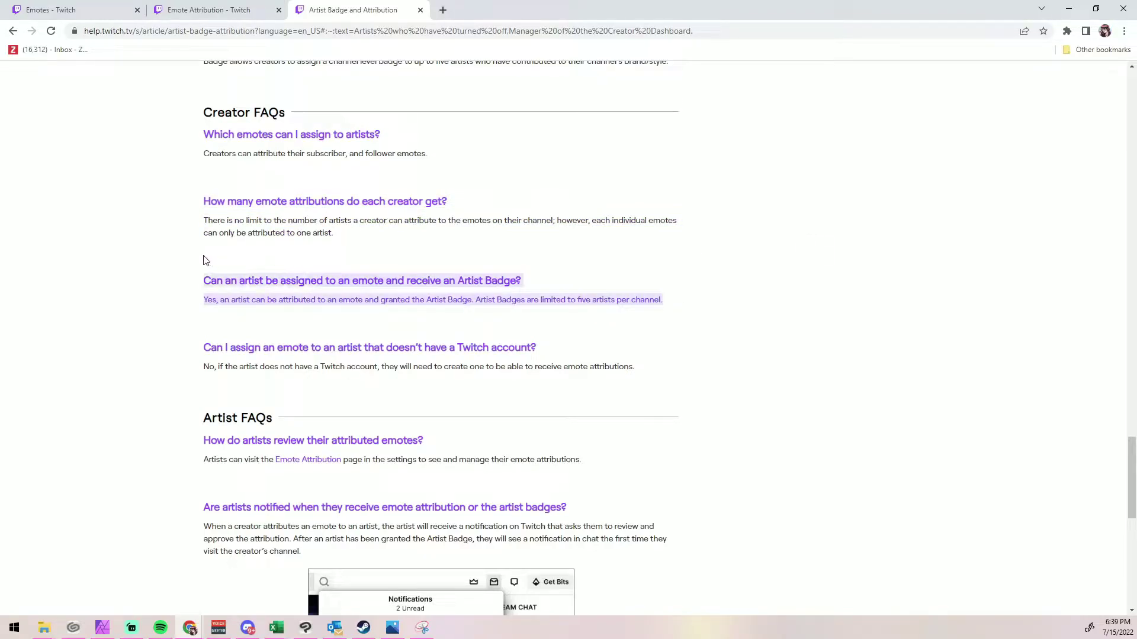
pyautogui.click(827, 314)
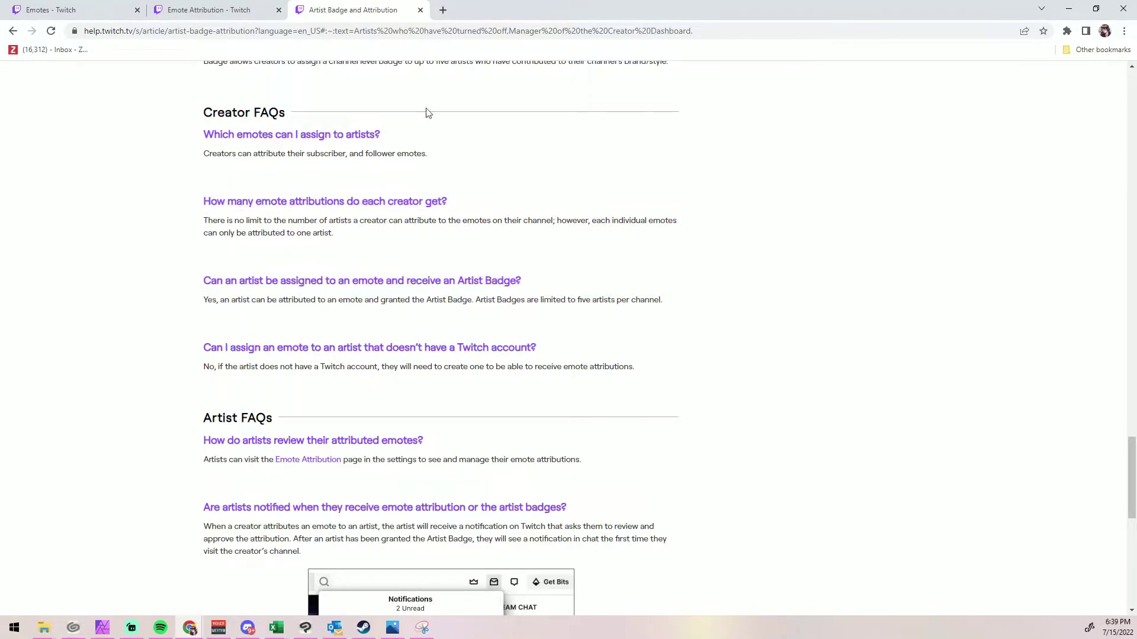
pyautogui.click(98, 7)
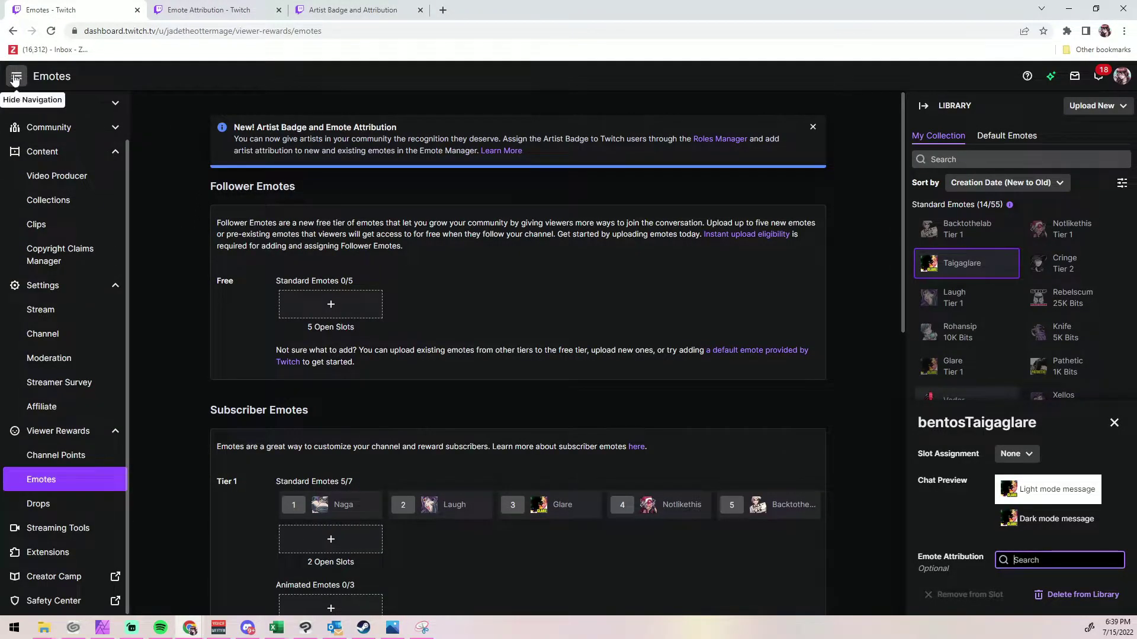
# Go to the channel page, then to the Creator Dashboard, from the account menu
pyautogui.click(1121, 75)
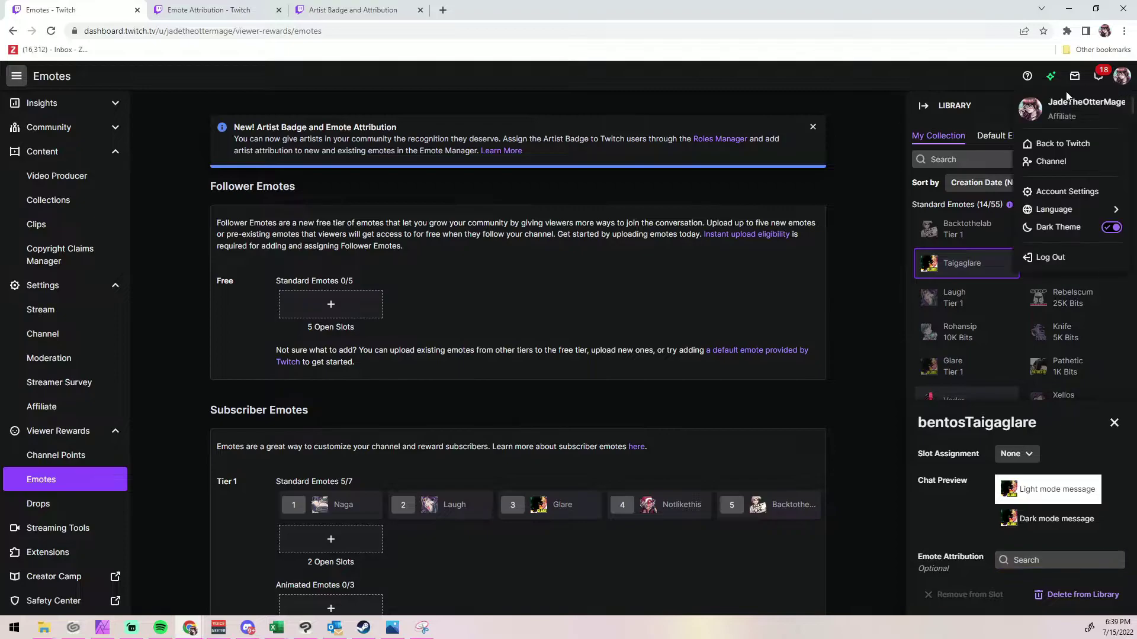
pyautogui.click(1054, 166)
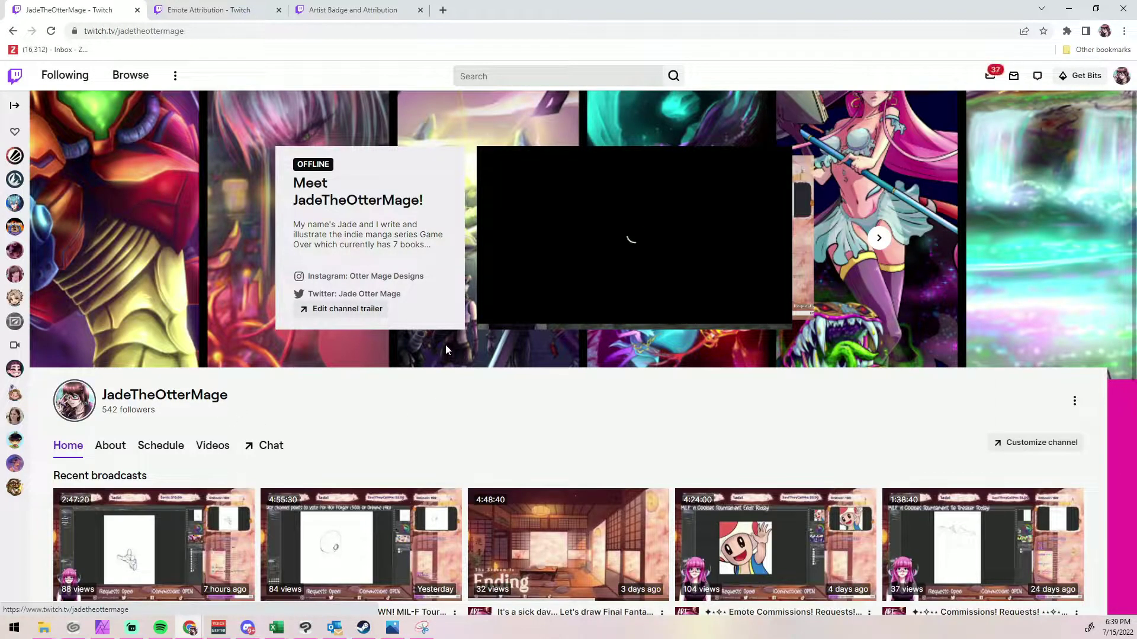
pyautogui.click(1122, 75)
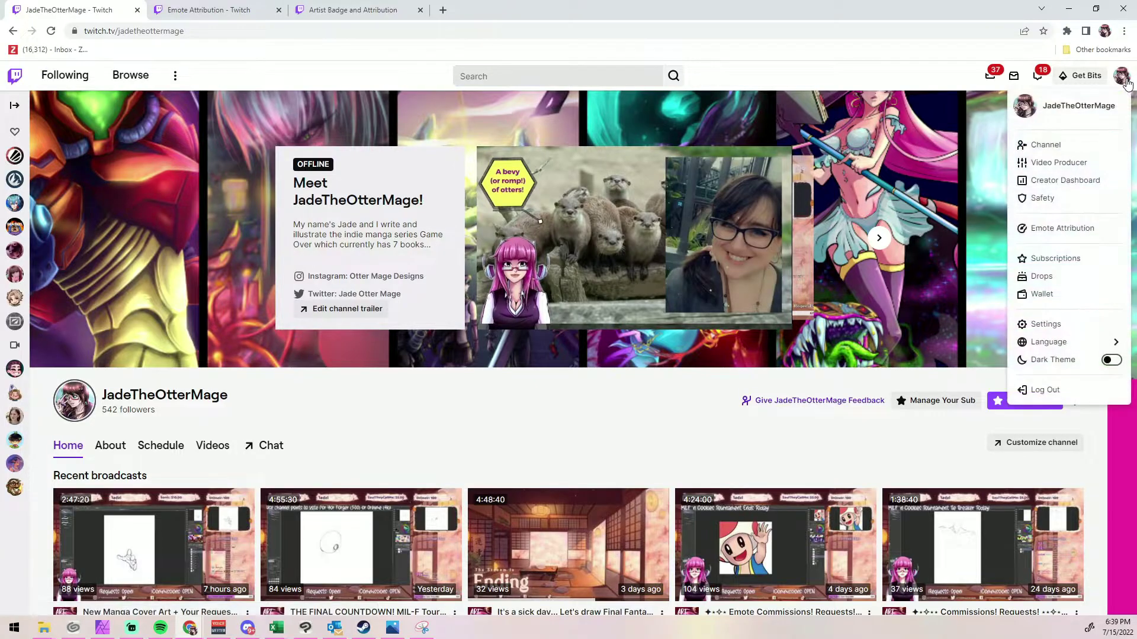
pyautogui.click(1048, 181)
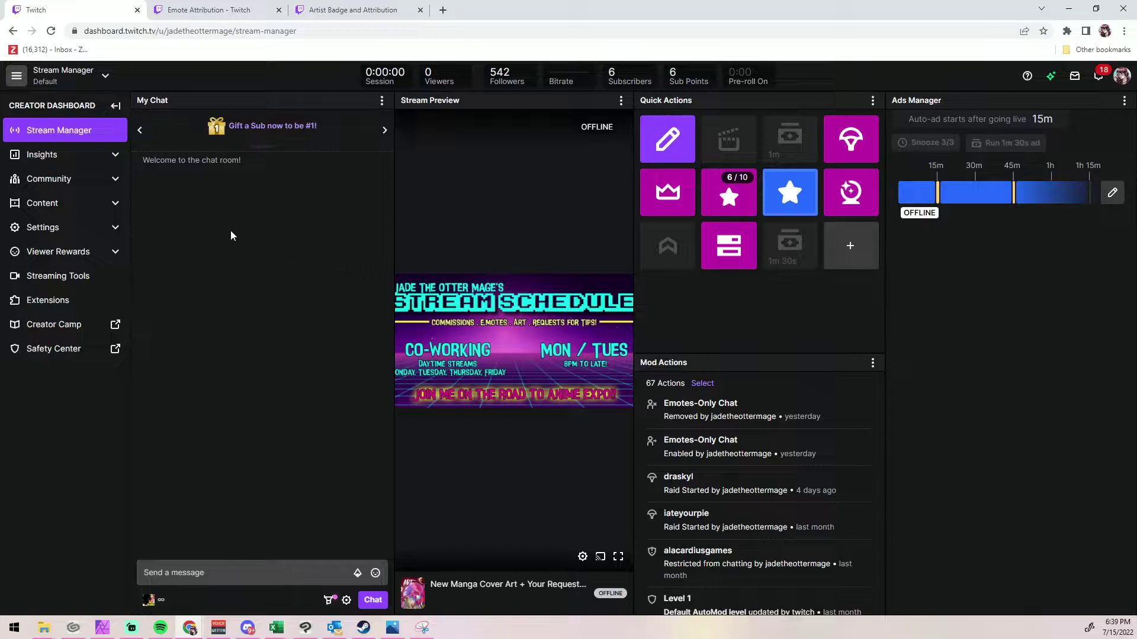
# Expand the dashboard sidebar sections and open Viewer Rewards > Emotes
pyautogui.click(112, 205)
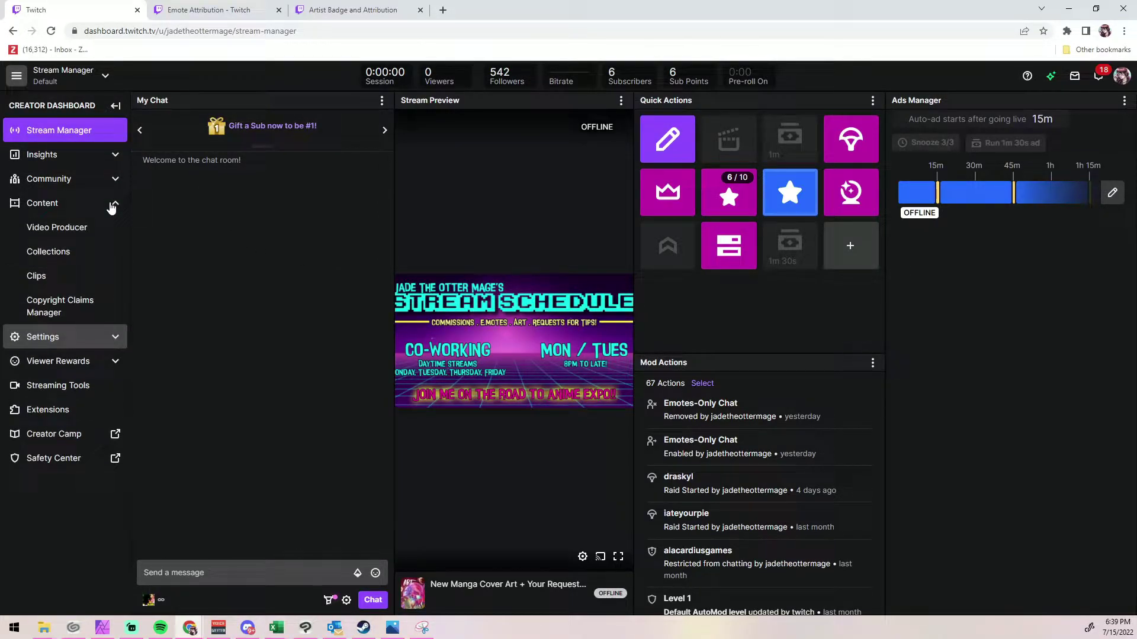
pyautogui.click(113, 180)
pyautogui.click(116, 157)
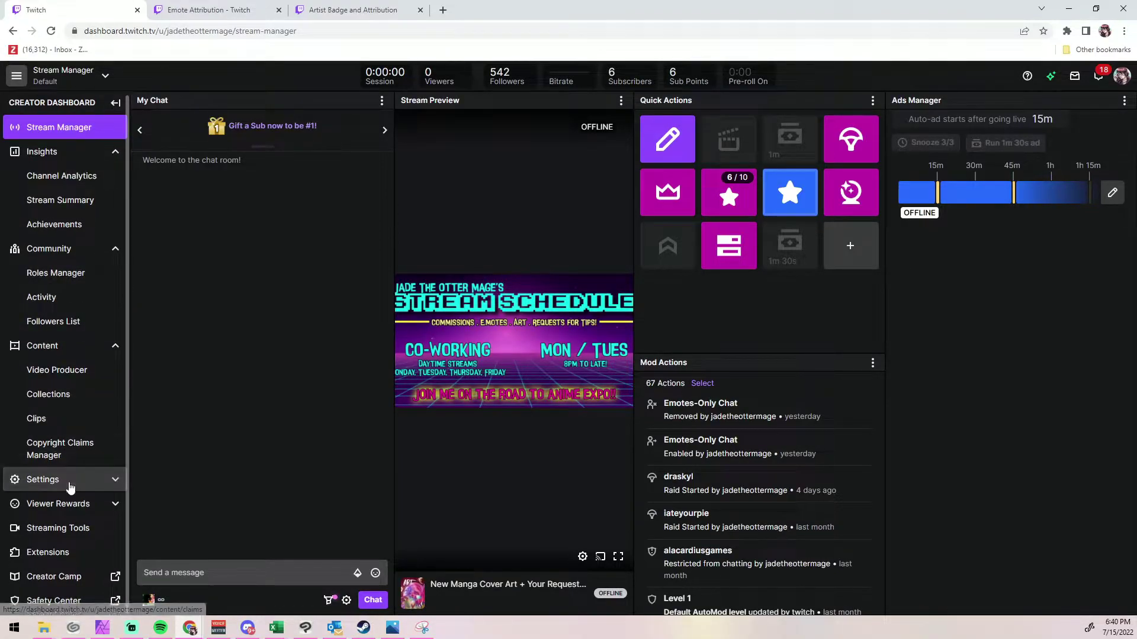
pyautogui.click(70, 484)
pyautogui.scroll(-2, 79, 444)
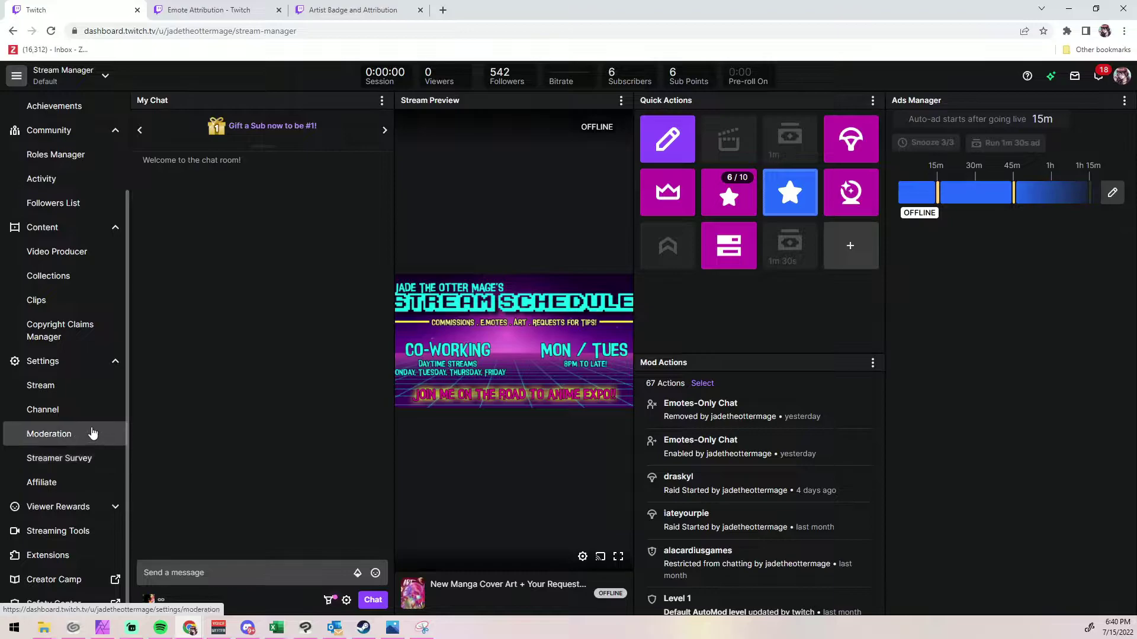
pyautogui.click(79, 506)
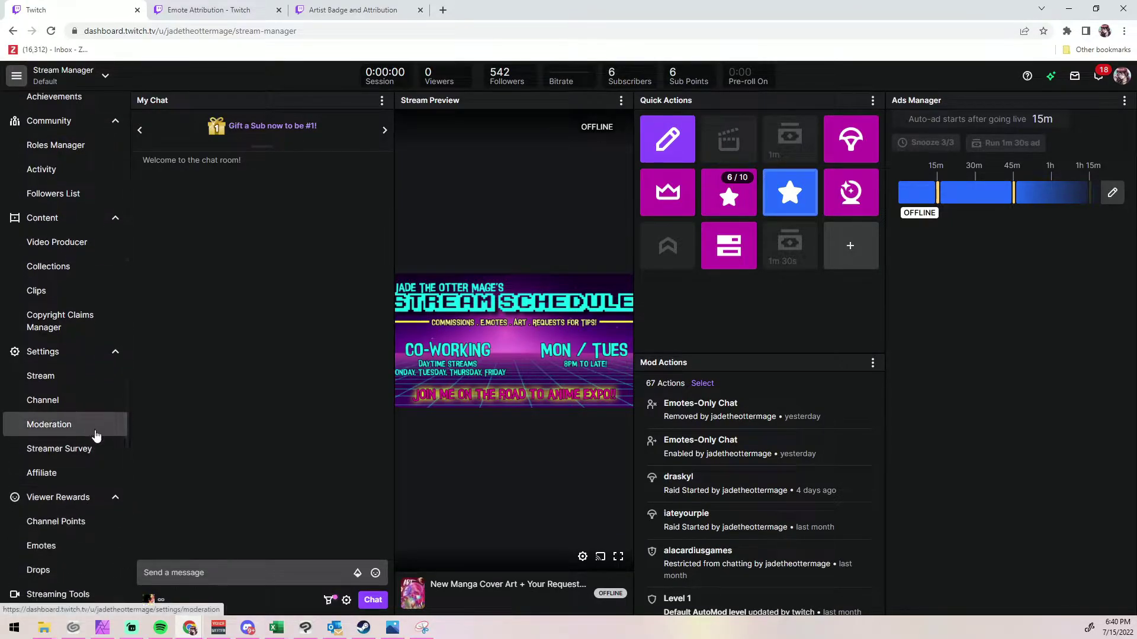
pyautogui.scroll(-1, 96, 435)
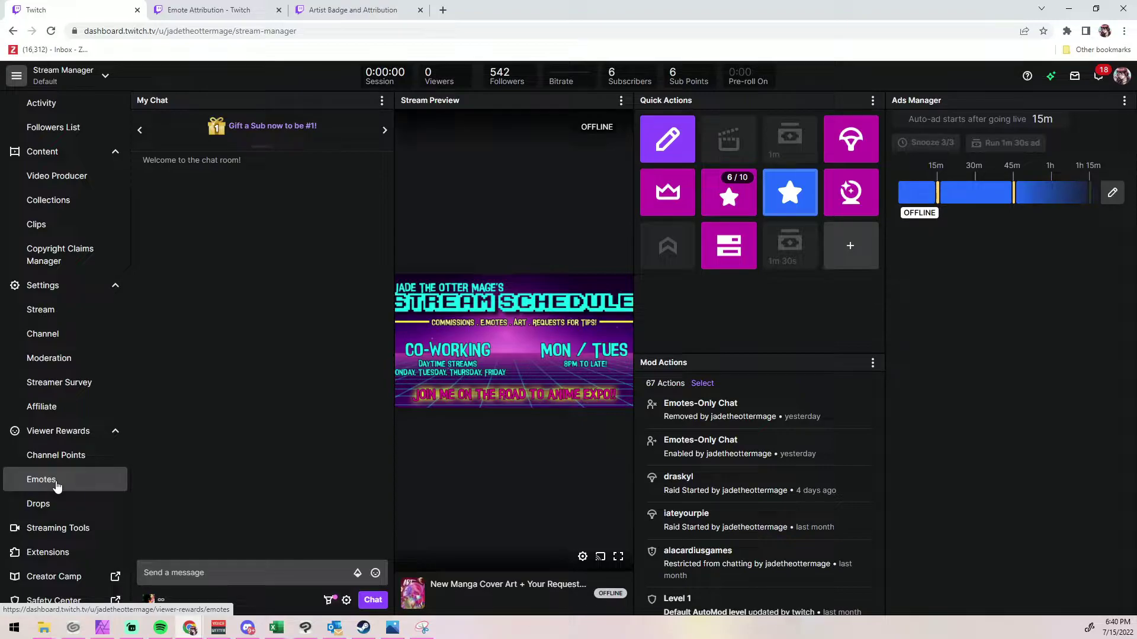
pyautogui.click(56, 486)
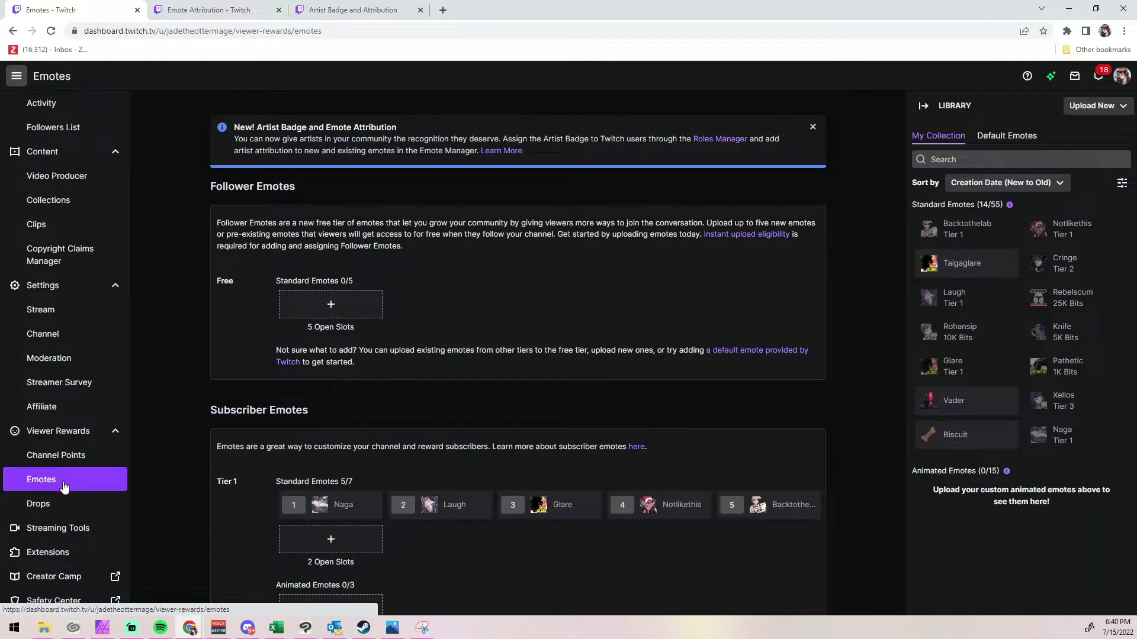
# Start a new free-tier Follower Emote upload and bring up its image file picker
pyautogui.moveTo(234, 127); pyautogui.dragTo(529, 153)
pyautogui.click(599, 159)
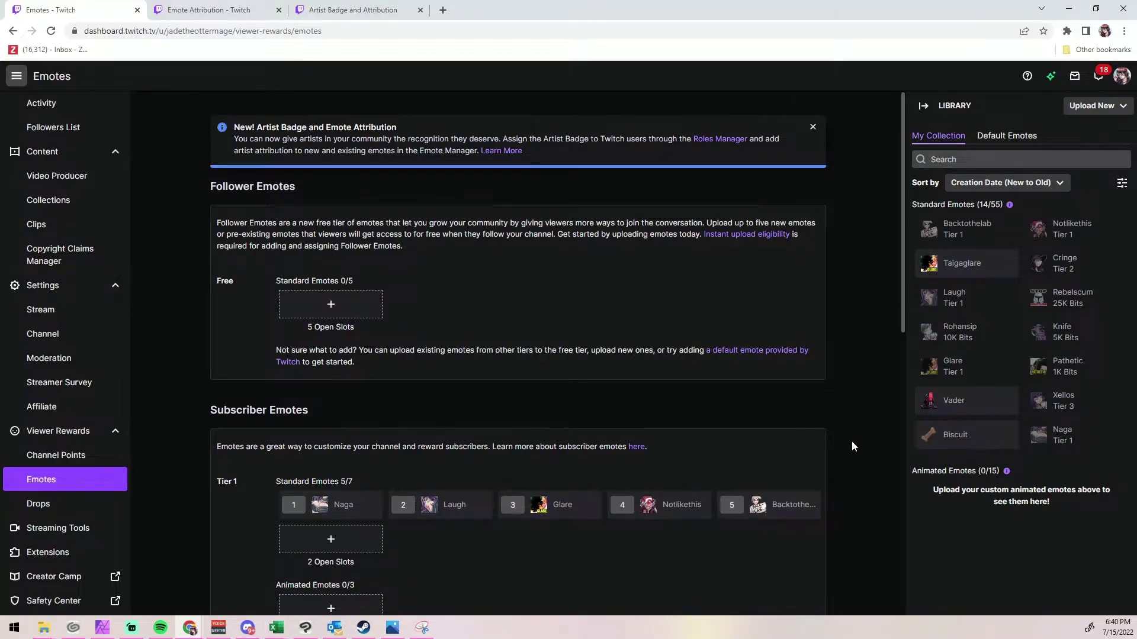
pyautogui.click(333, 305)
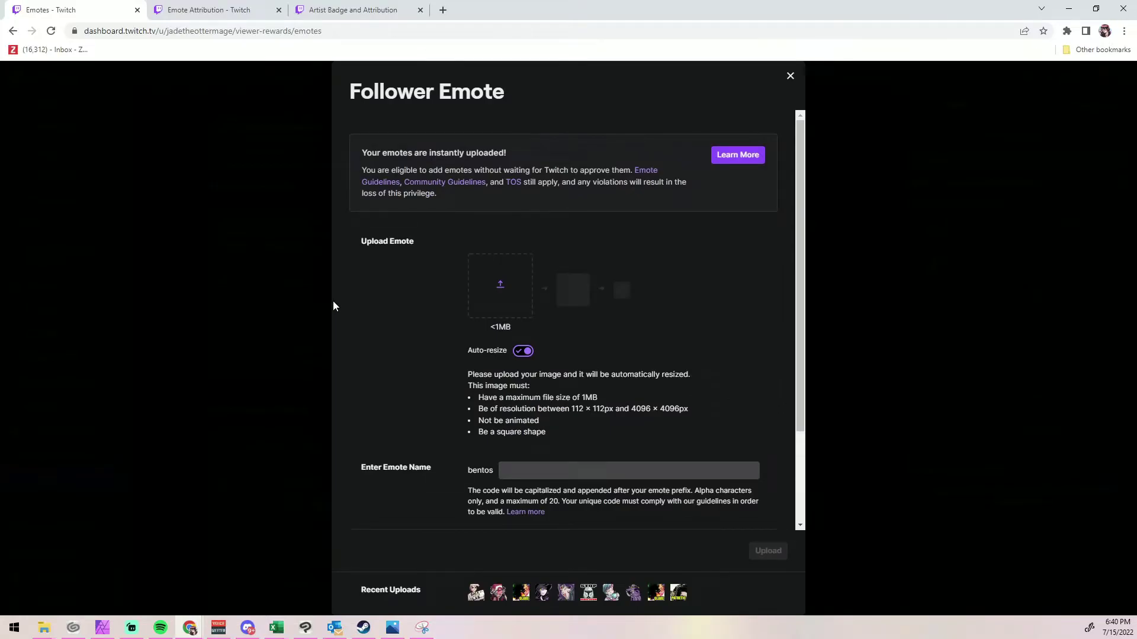
pyautogui.click(512, 288)
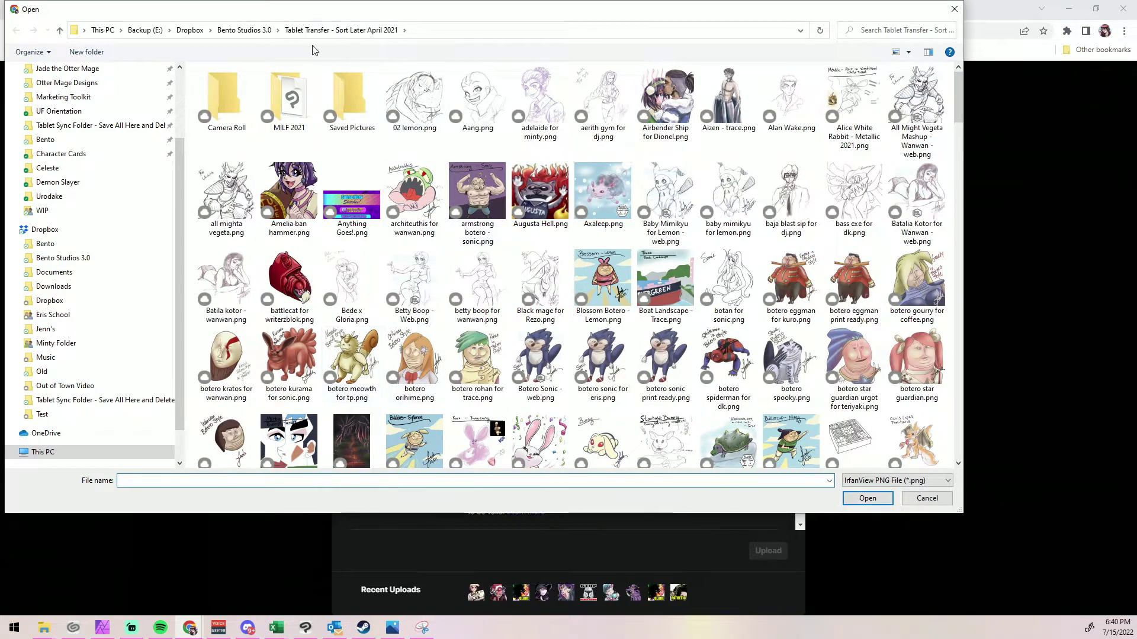
# Browse from Bento Studios 3.0 through Otter Mage Designs > Products to the Emotes folder
pyautogui.click(237, 30)
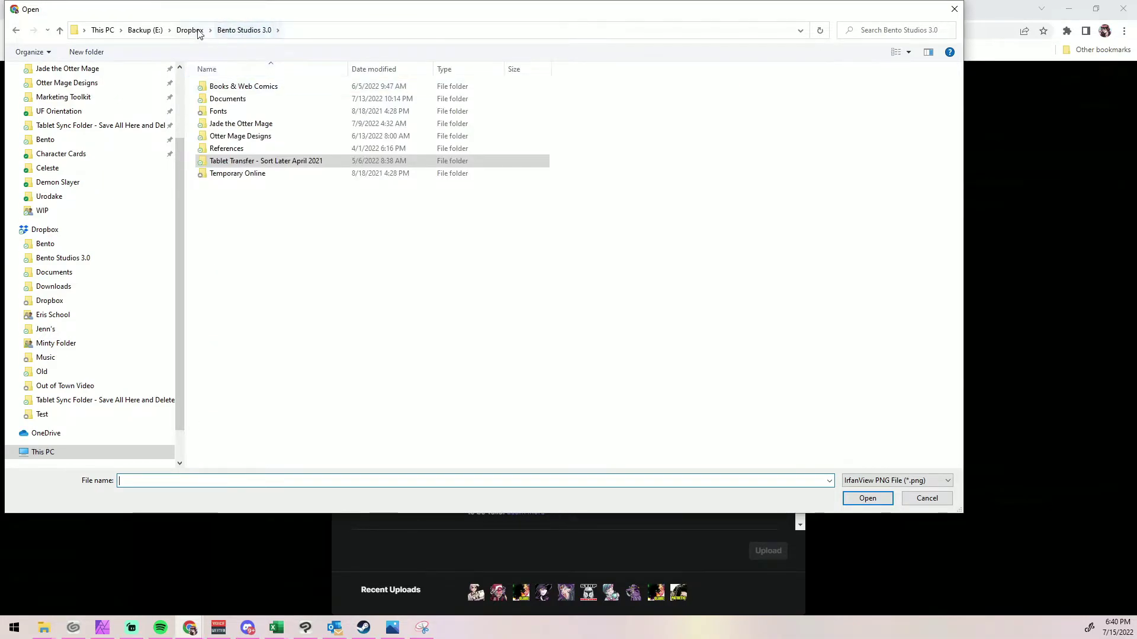
pyautogui.doubleClick(236, 137)
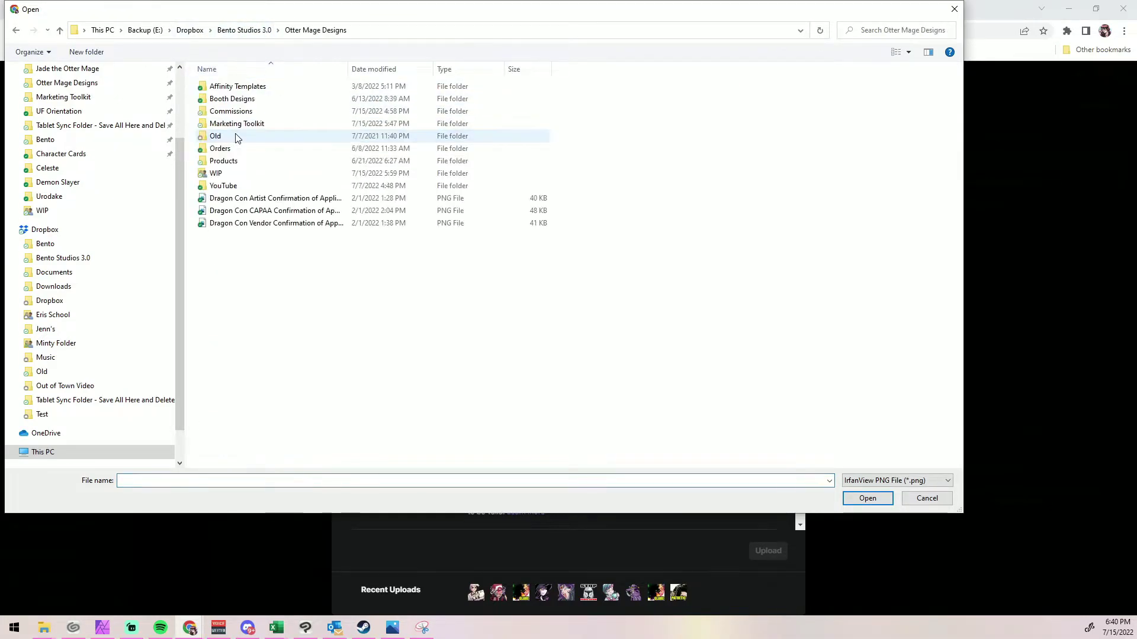
pyautogui.doubleClick(232, 164)
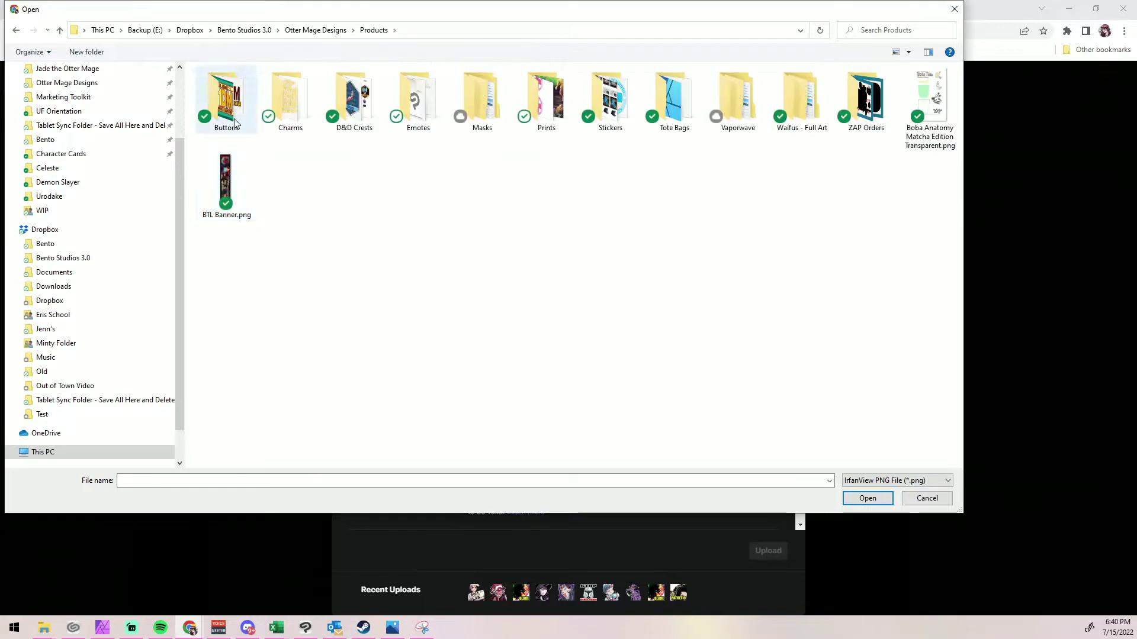
pyautogui.doubleClick(426, 104)
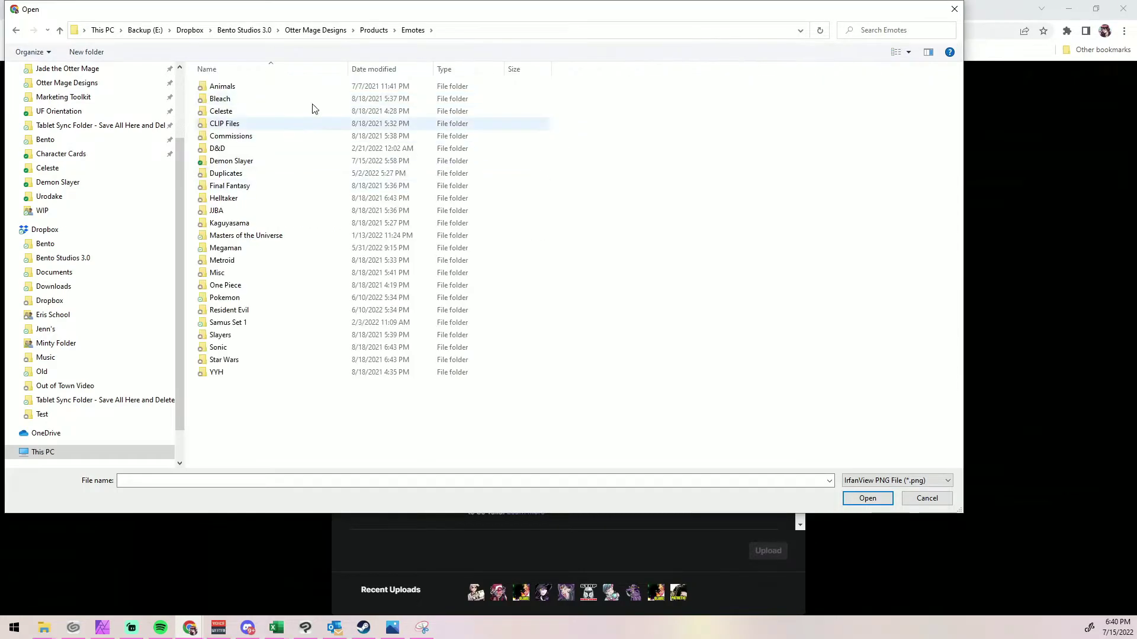
pyautogui.doubleClick(264, 117)
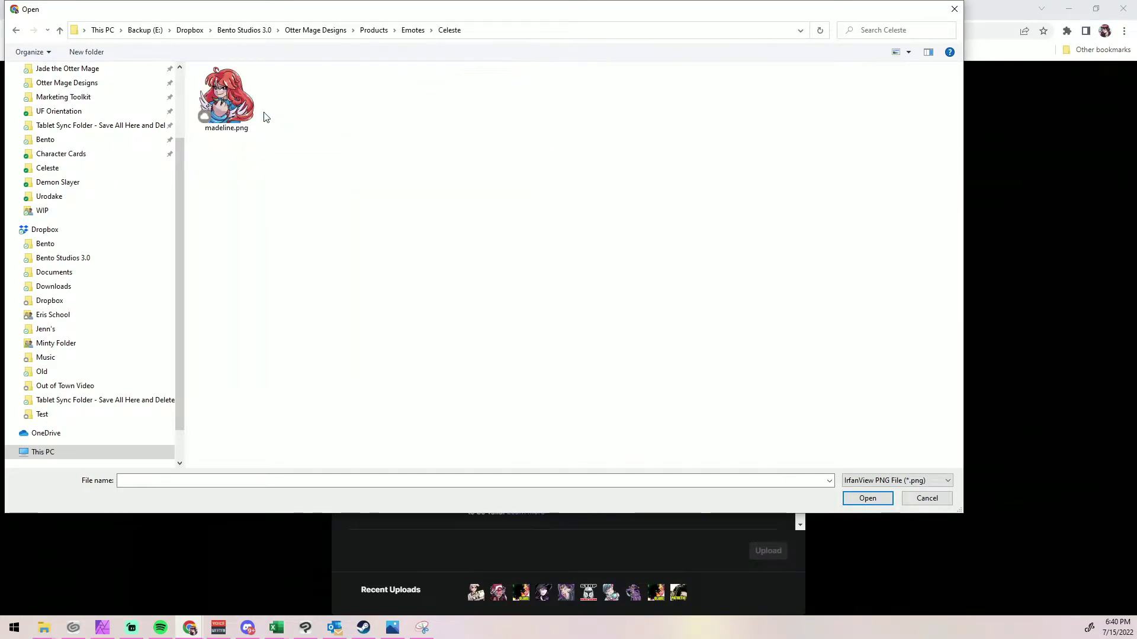
pyautogui.click(408, 33)
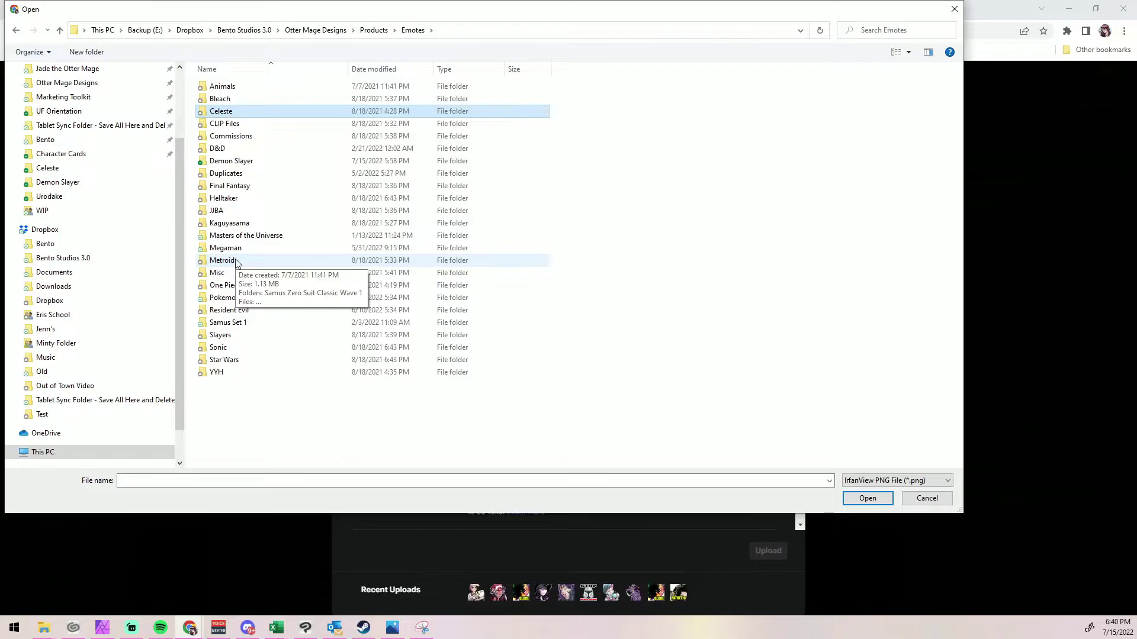
# Open Demon Slayer > Nezuko > Nezuko - Hold Heart Emote and choose Nezuko Hold Heart 112.png
pyautogui.click(243, 165)
pyautogui.doubleClick(242, 165)
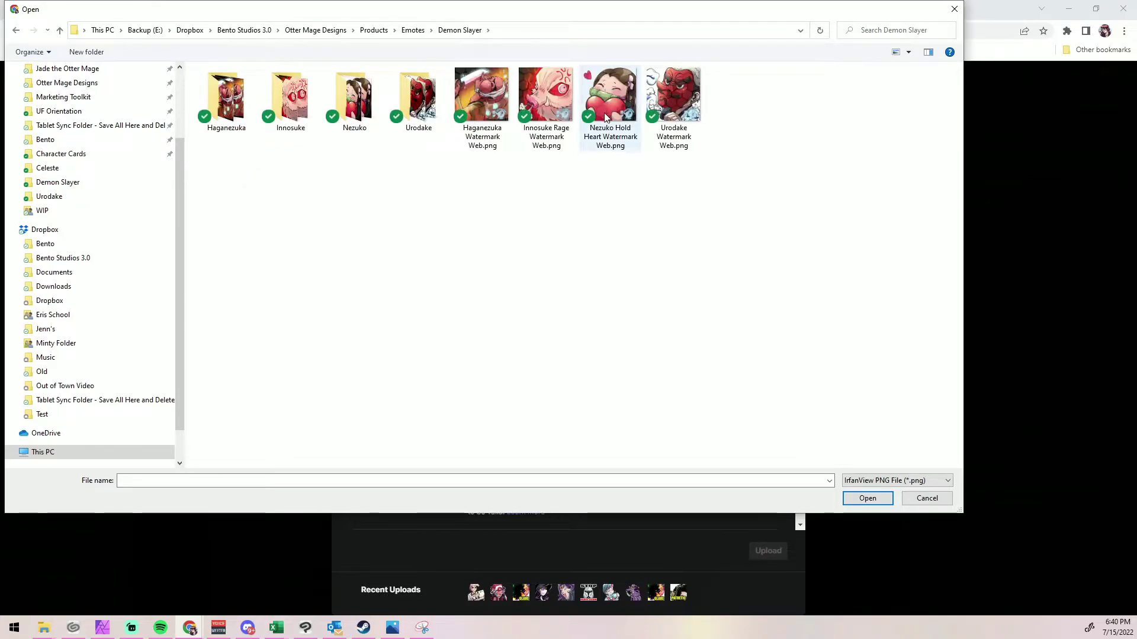
pyautogui.doubleClick(356, 113)
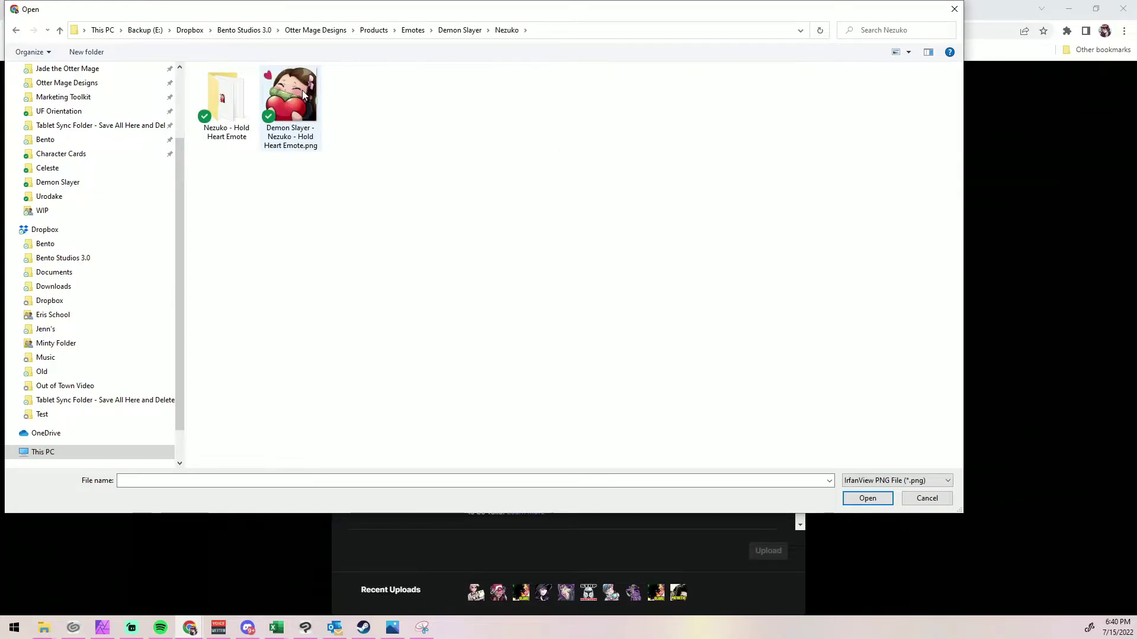
pyautogui.doubleClick(222, 105)
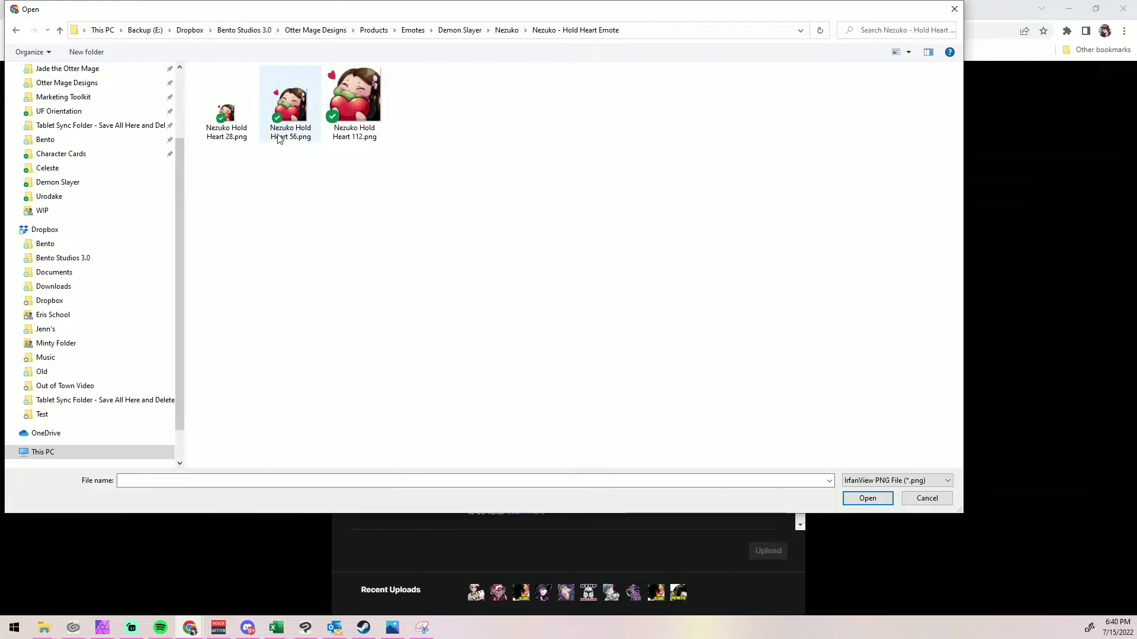
pyautogui.click(354, 101)
pyautogui.click(876, 497)
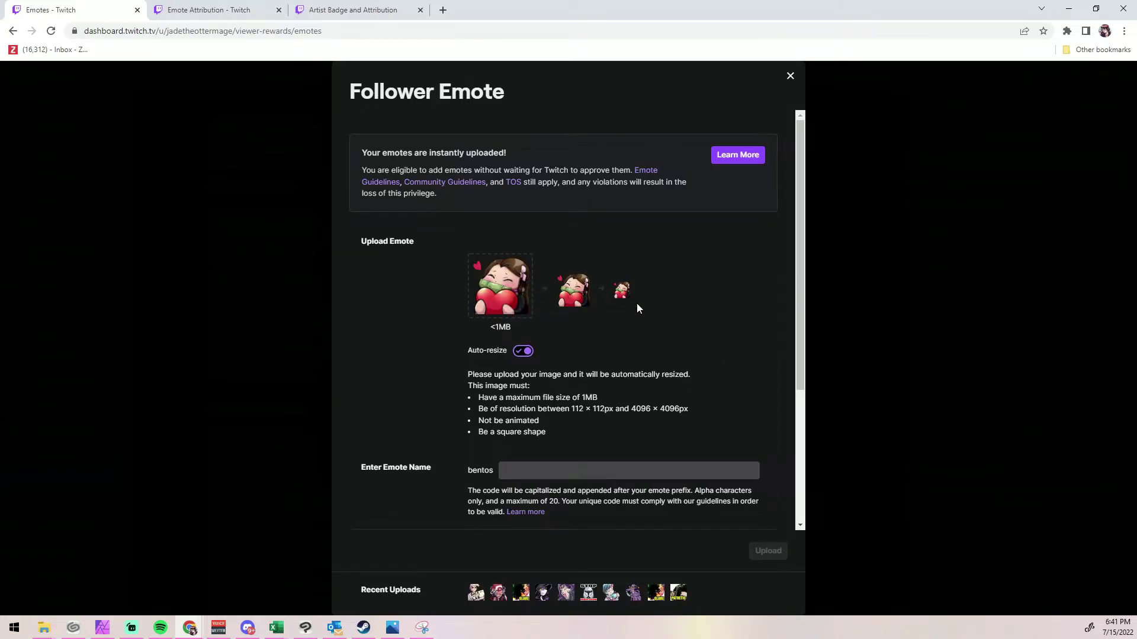
# Check the image resolution requirement and name the emote 'heart'
pyautogui.scroll(-1, 604, 377)
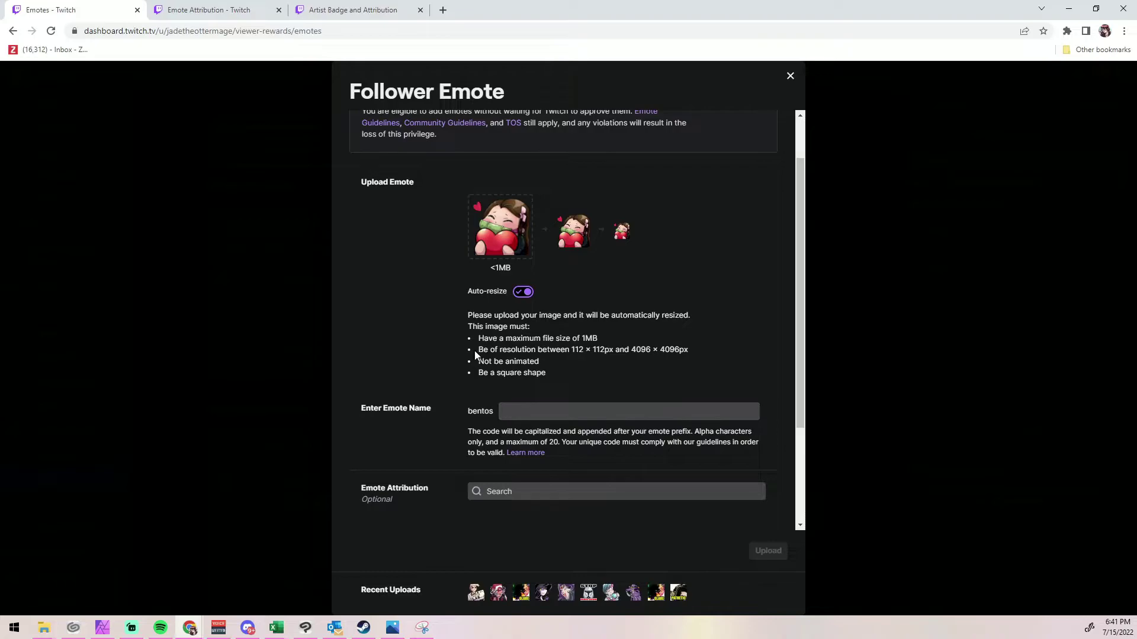
pyautogui.moveTo(478, 350); pyautogui.dragTo(685, 349)
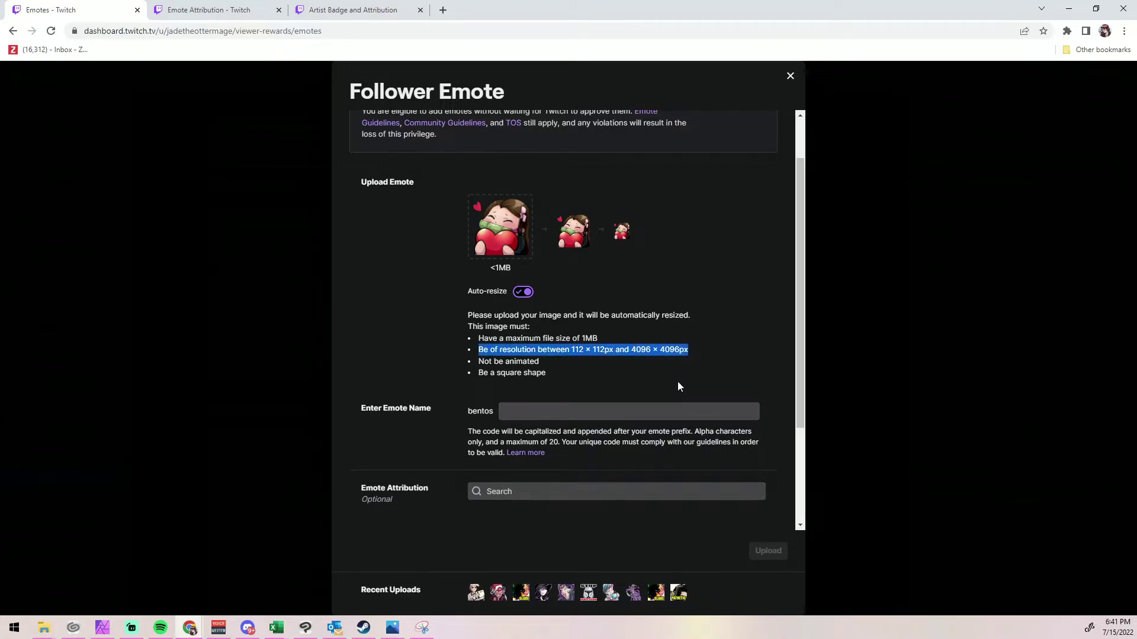
pyautogui.click(671, 358)
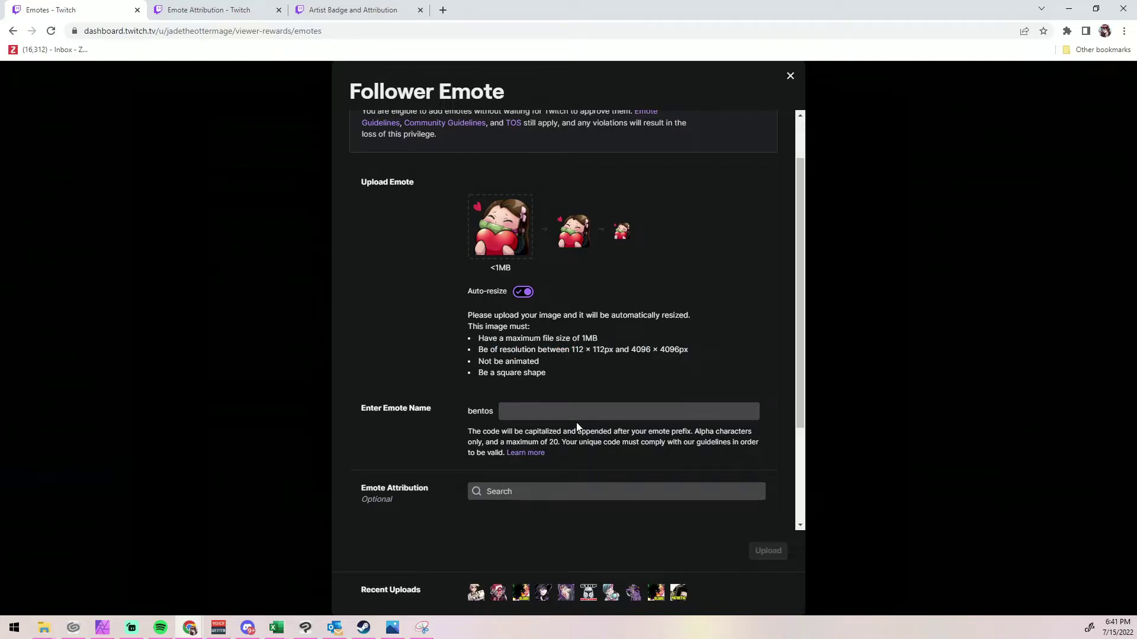
pyautogui.click(513, 409)
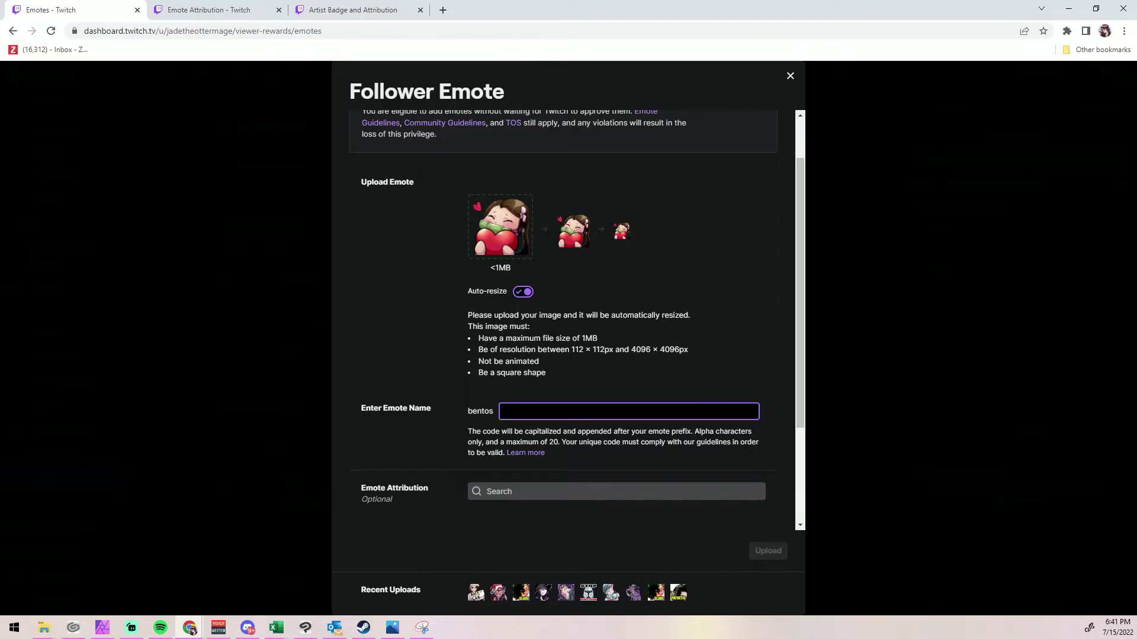
pyautogui.write('hear')
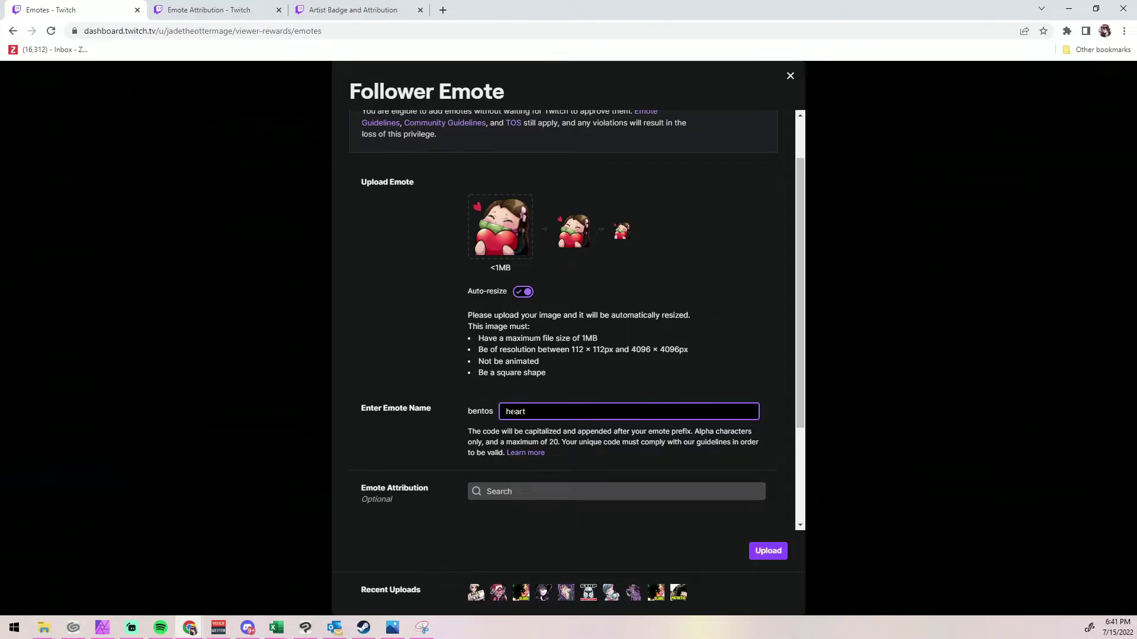
pyautogui.write('t')
# Credit the artist in Emote Attribution by searching their username and picking their account
pyautogui.scroll(-1, 488, 431)
pyautogui.moveTo(357, 427); pyautogui.dragTo(430, 442)
pyautogui.click(414, 441)
pyautogui.click(577, 435)
pyautogui.write('jadetheottermag')
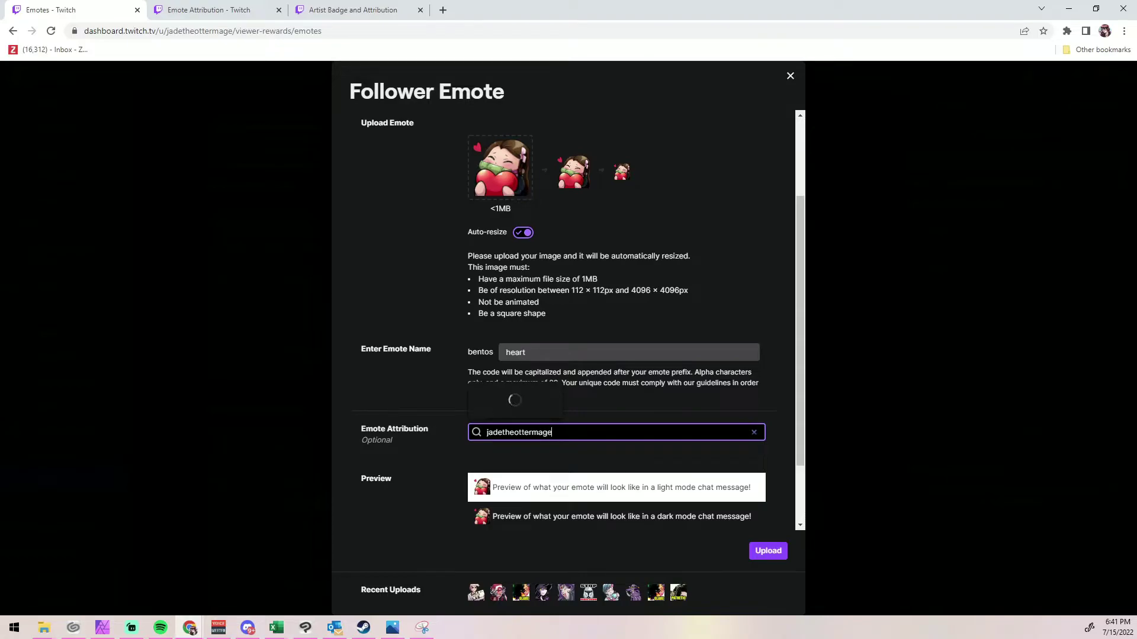
pyautogui.click(542, 402)
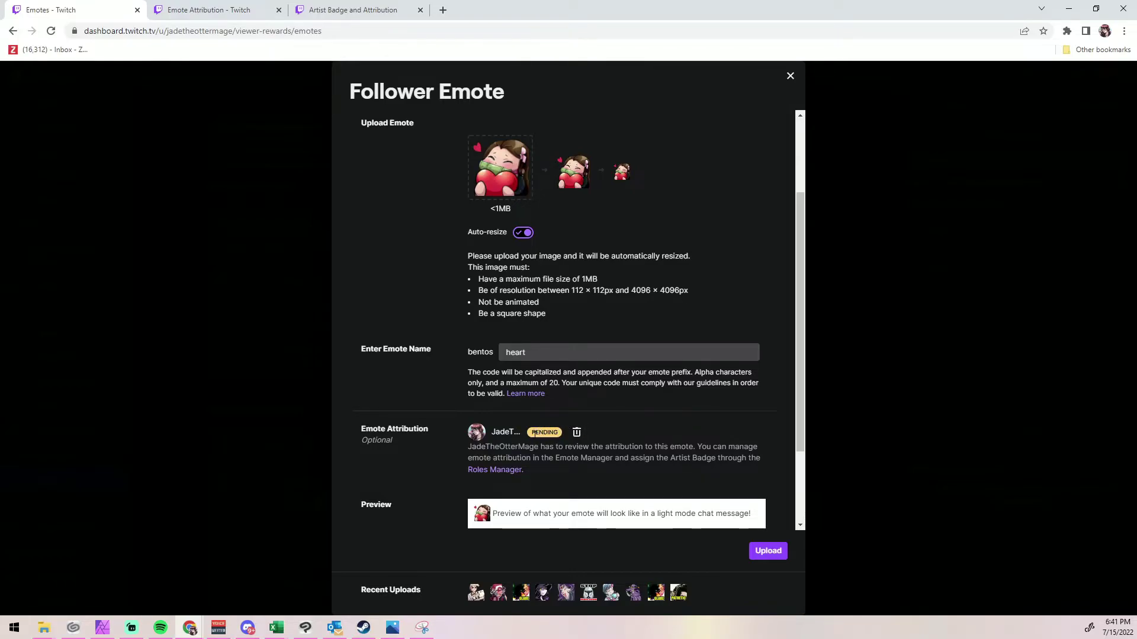
# Upload the heart emote into Follower Emote slot 1
pyautogui.scroll(-1, 534, 434)
pyautogui.moveTo(465, 386); pyautogui.dragTo(649, 406)
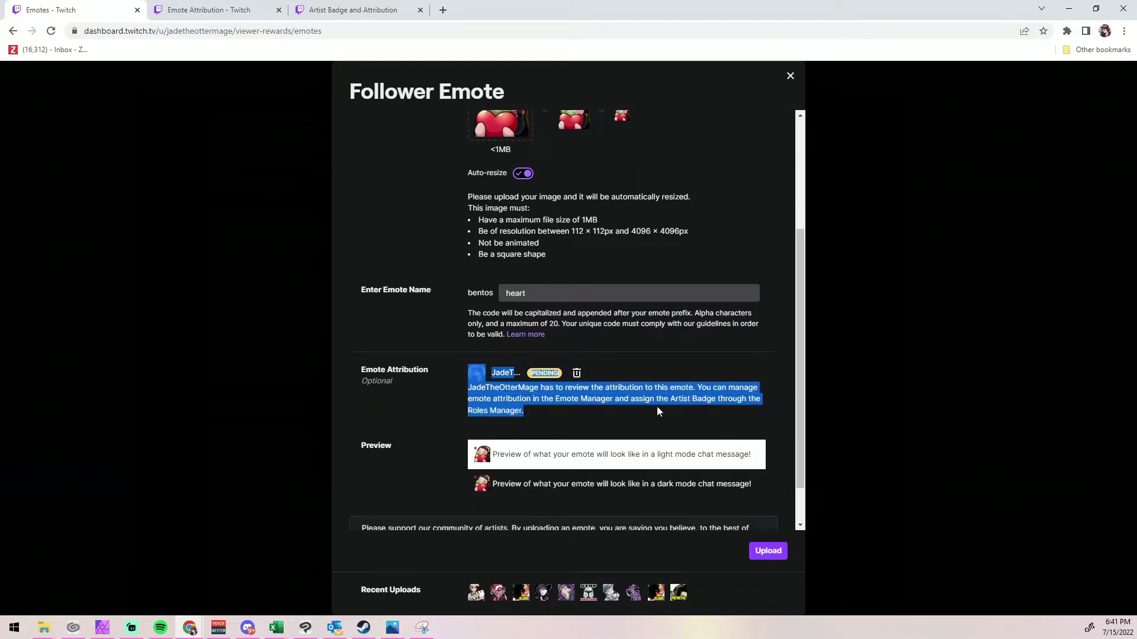
pyautogui.click(649, 406)
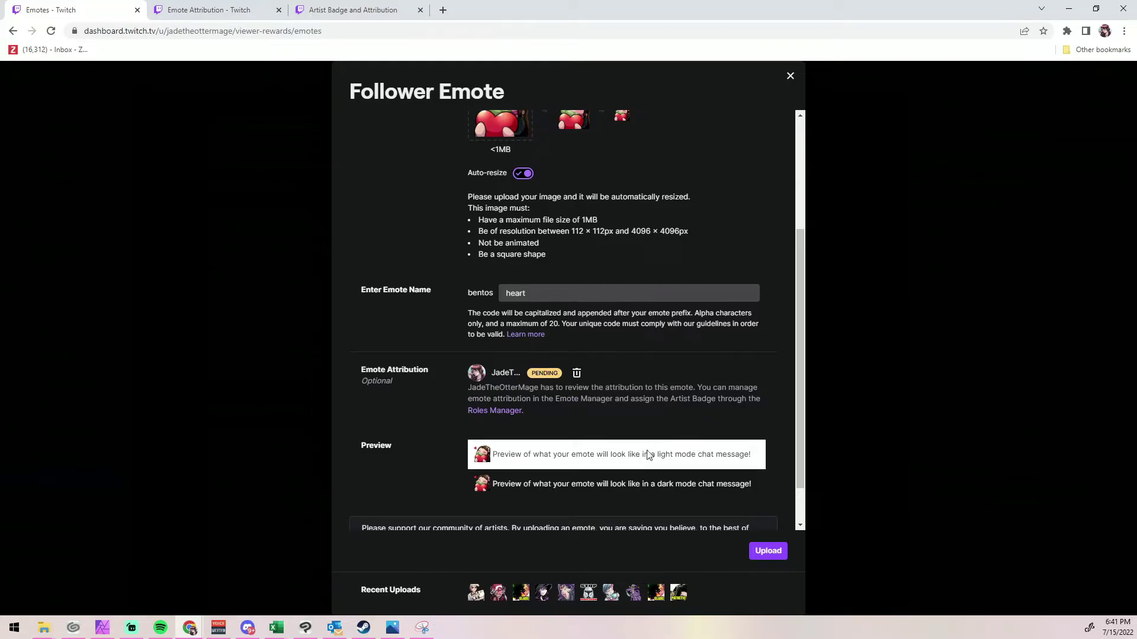
pyautogui.scroll(-1, 595, 404)
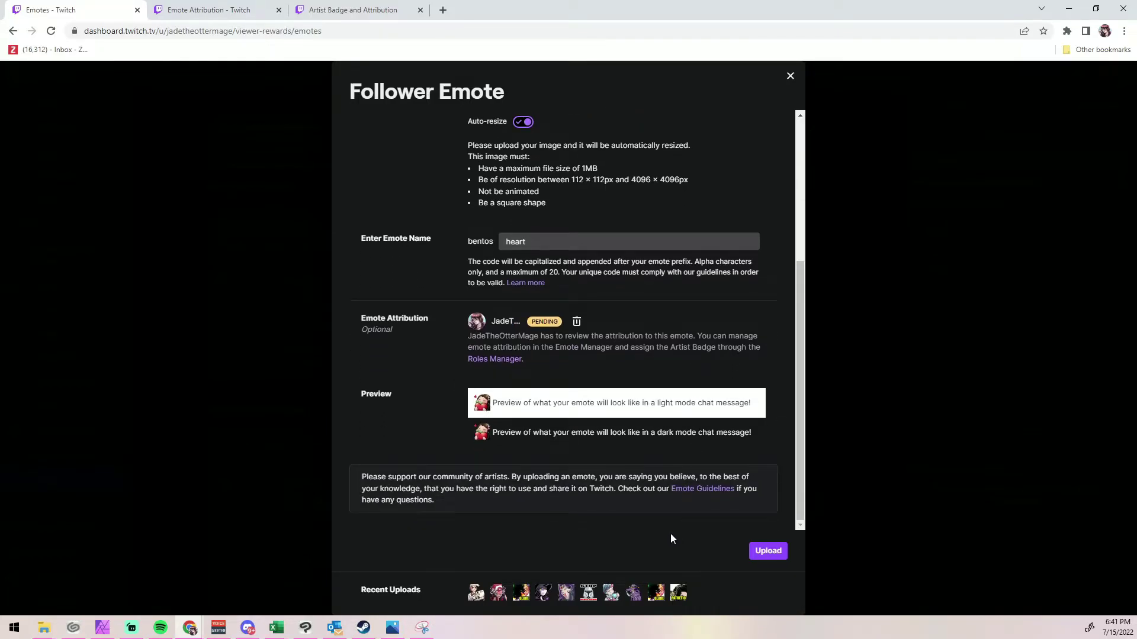
pyautogui.click(773, 554)
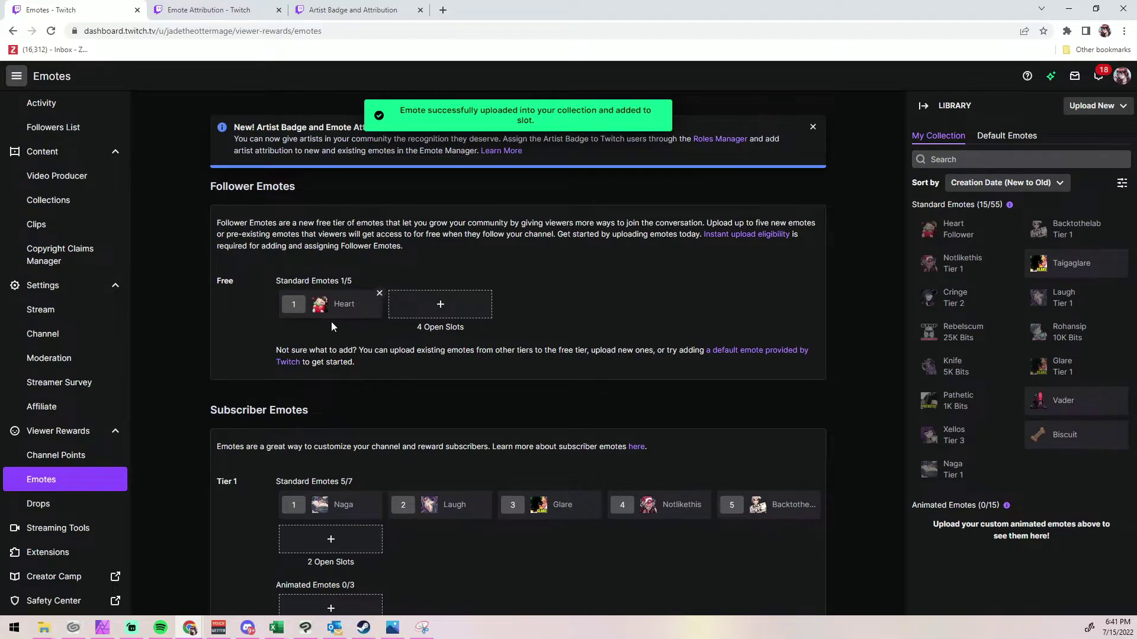
# Open the Taigaglare emote and credit it to the artist's account via the Emote Attribution search
pyautogui.click(1081, 270)
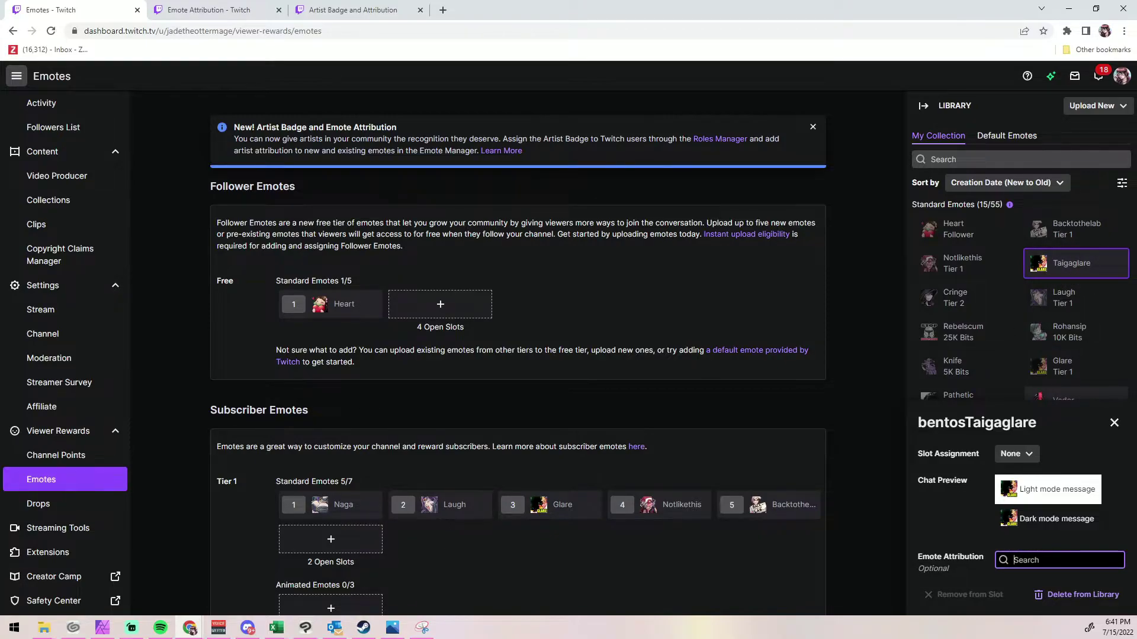
pyautogui.moveTo(919, 556); pyautogui.dragTo(971, 571)
pyautogui.click(927, 559)
pyautogui.hotkey('ctrl', 'a')
pyautogui.click(926, 557)
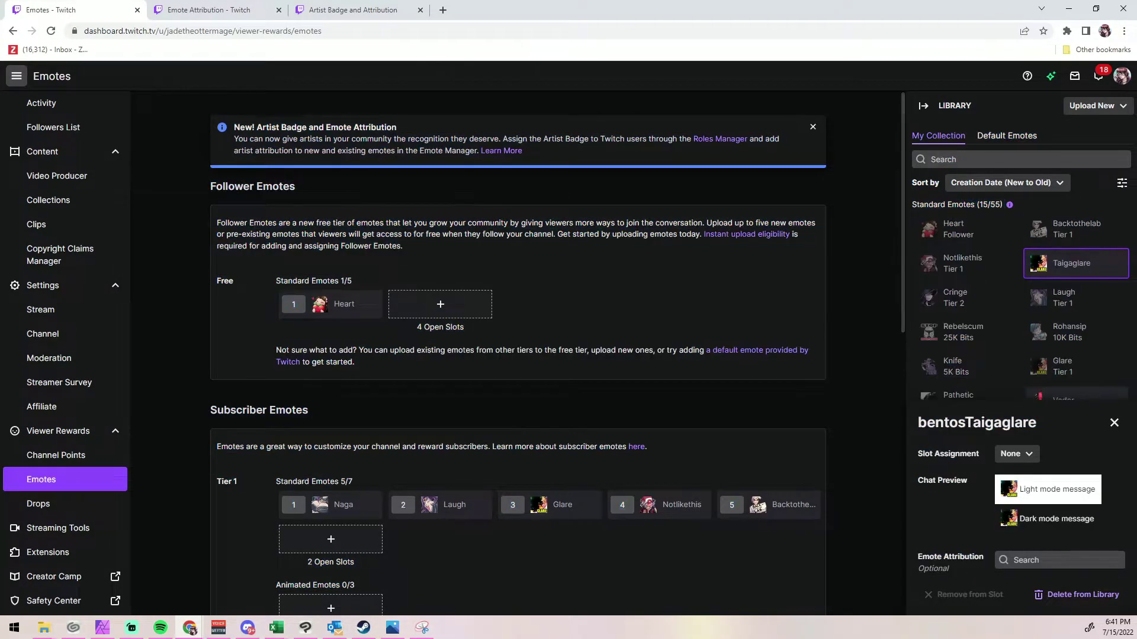
pyautogui.click(1055, 561)
pyautogui.write('Jade')
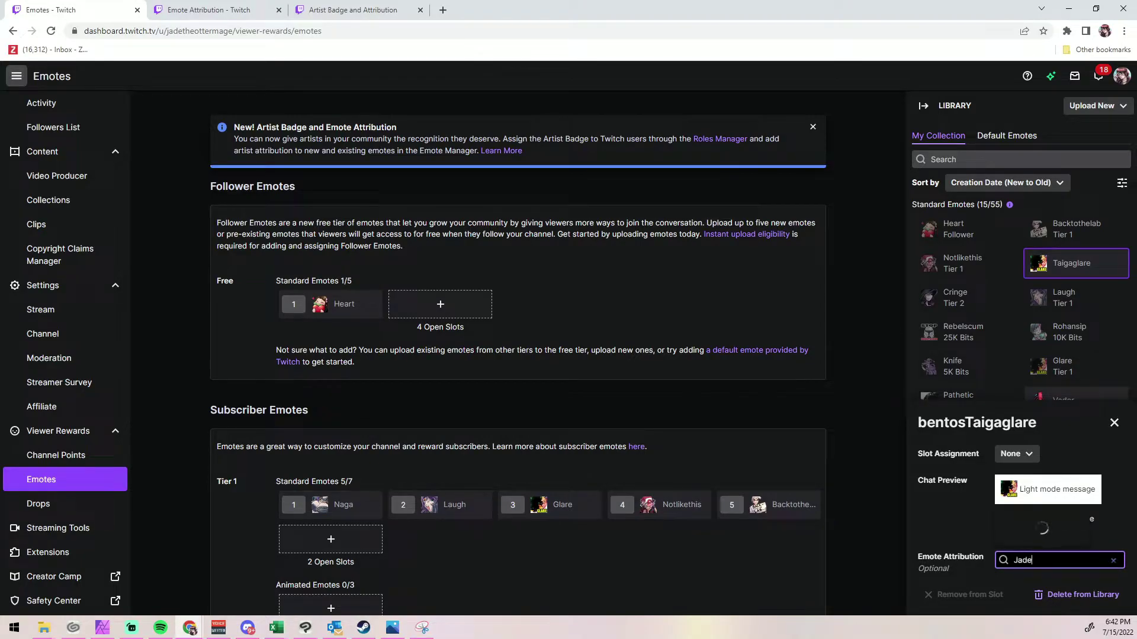
pyautogui.write('theottermage')
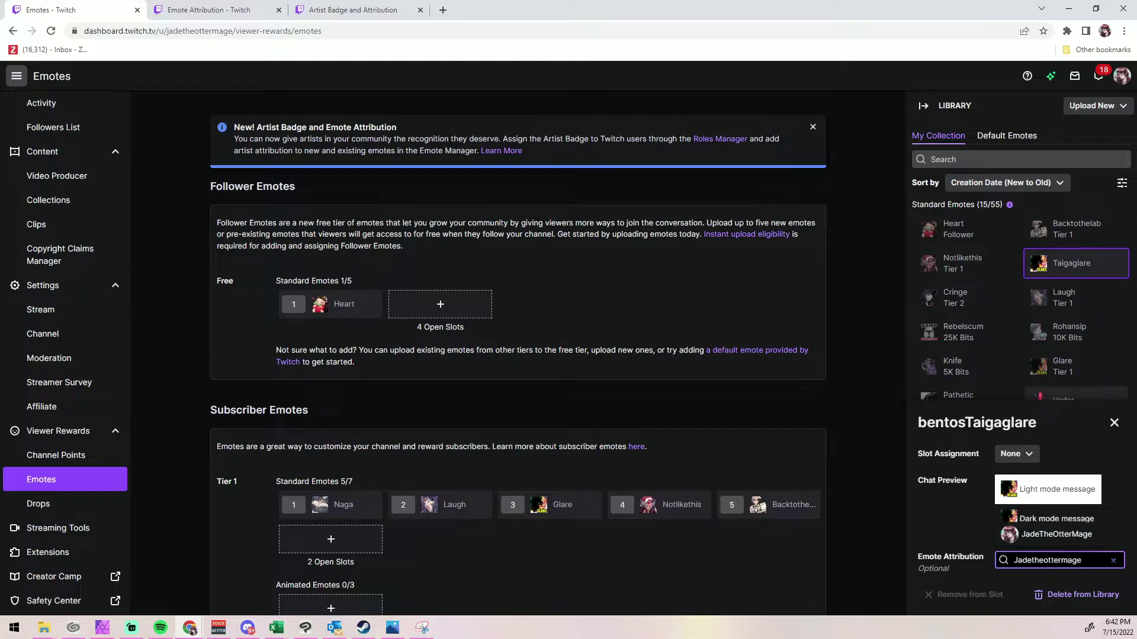
pyautogui.click(1043, 538)
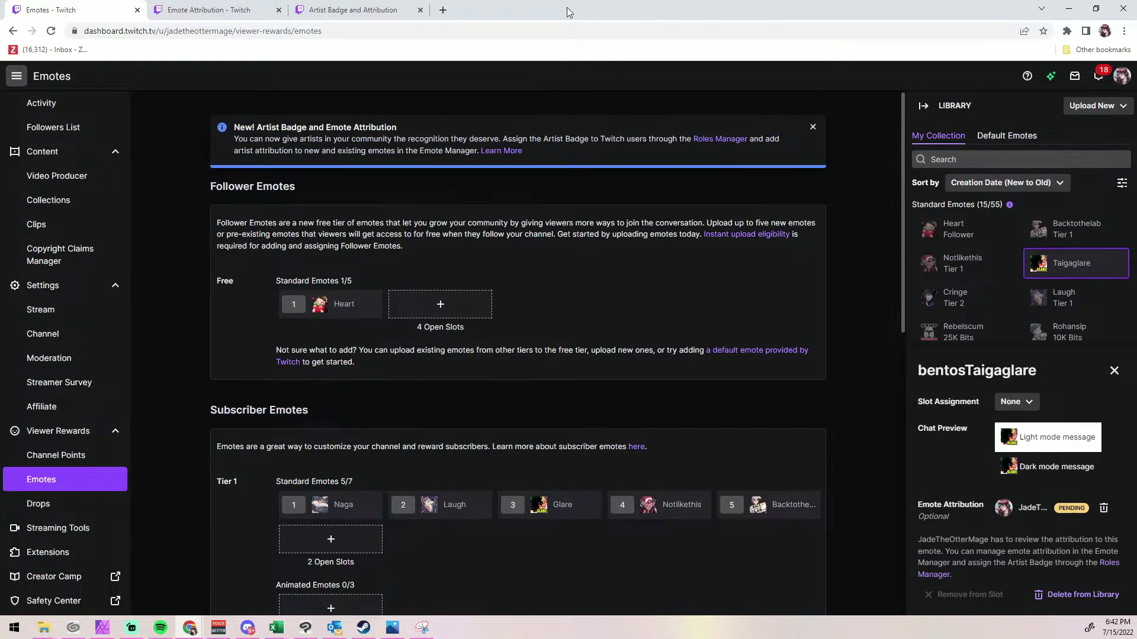
# Reload the artist's Emote Attribution page so the new attributions appear
pyautogui.click(219, 10)
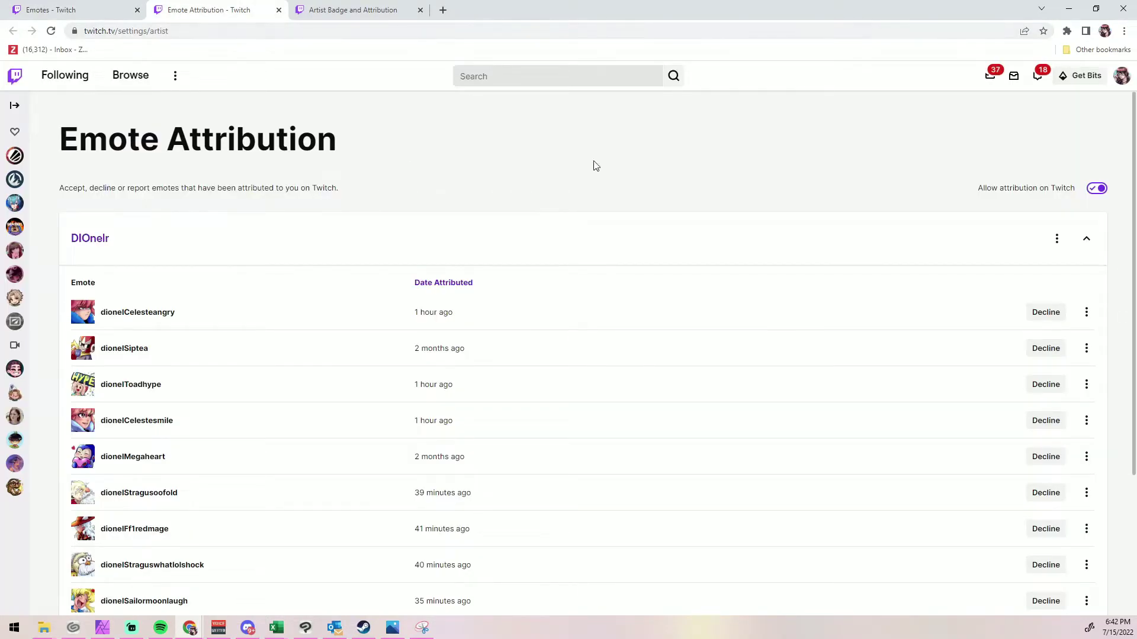
pyautogui.scroll(-3, 779, 213)
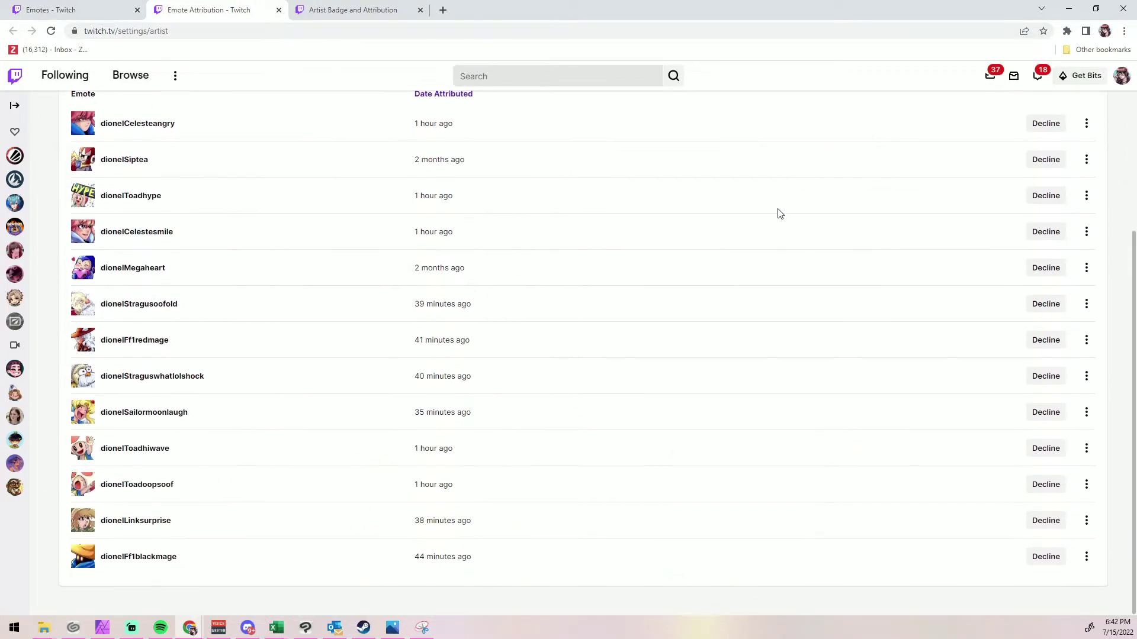
pyautogui.scroll(3, 338, 292)
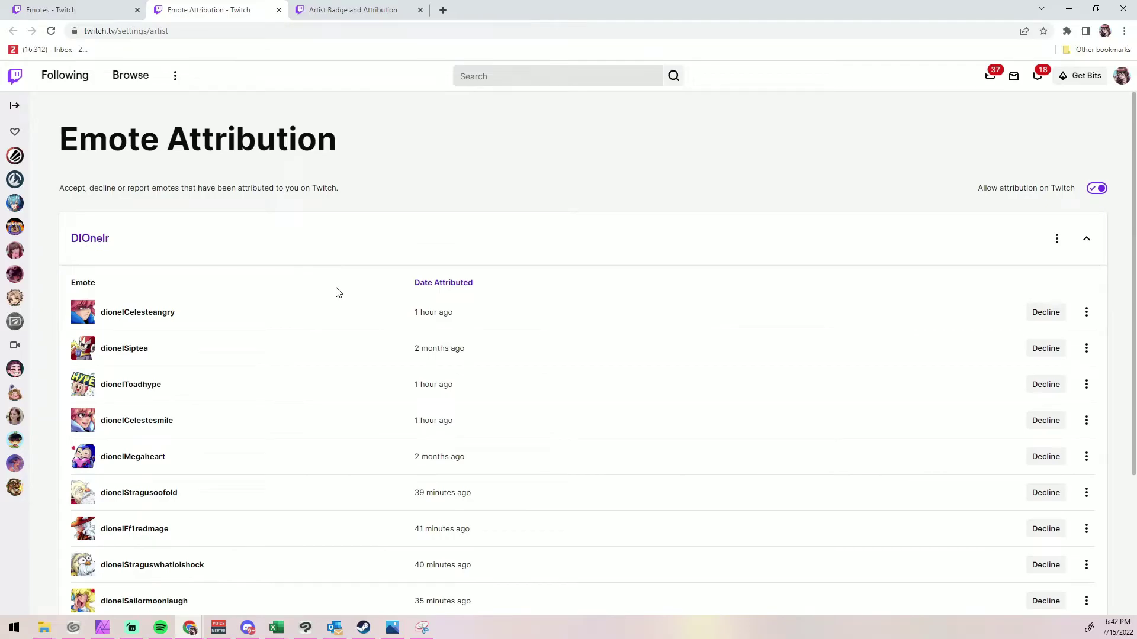
pyautogui.click(51, 31)
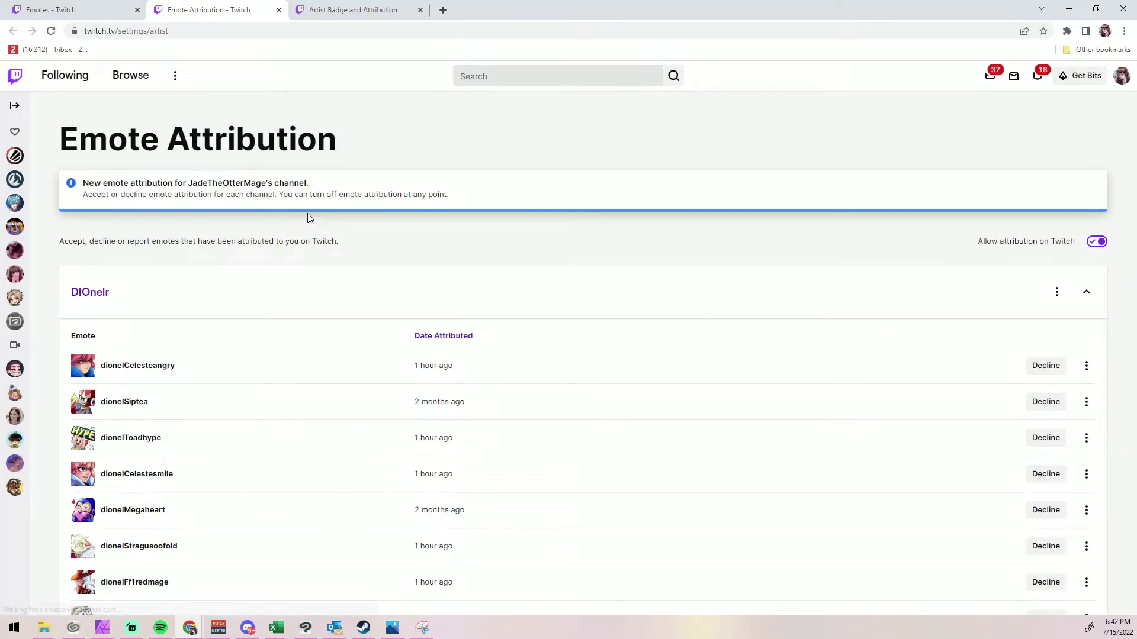
pyautogui.scroll(-1, 219, 158)
pyautogui.scroll(1, 171, 232)
# Expand the channel's pending bentosHeart and bentosTaigaglare attributions and accept them
pyautogui.moveTo(82, 183); pyautogui.dragTo(471, 201)
pyautogui.click(500, 238)
pyautogui.scroll(-5, 508, 241)
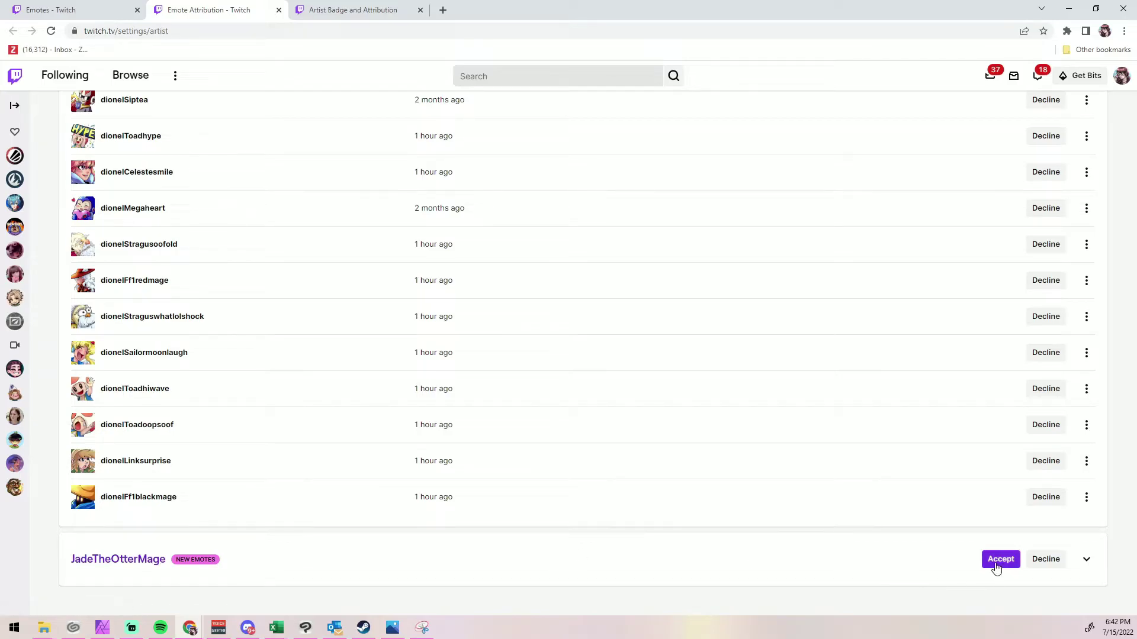
pyautogui.click(1086, 559)
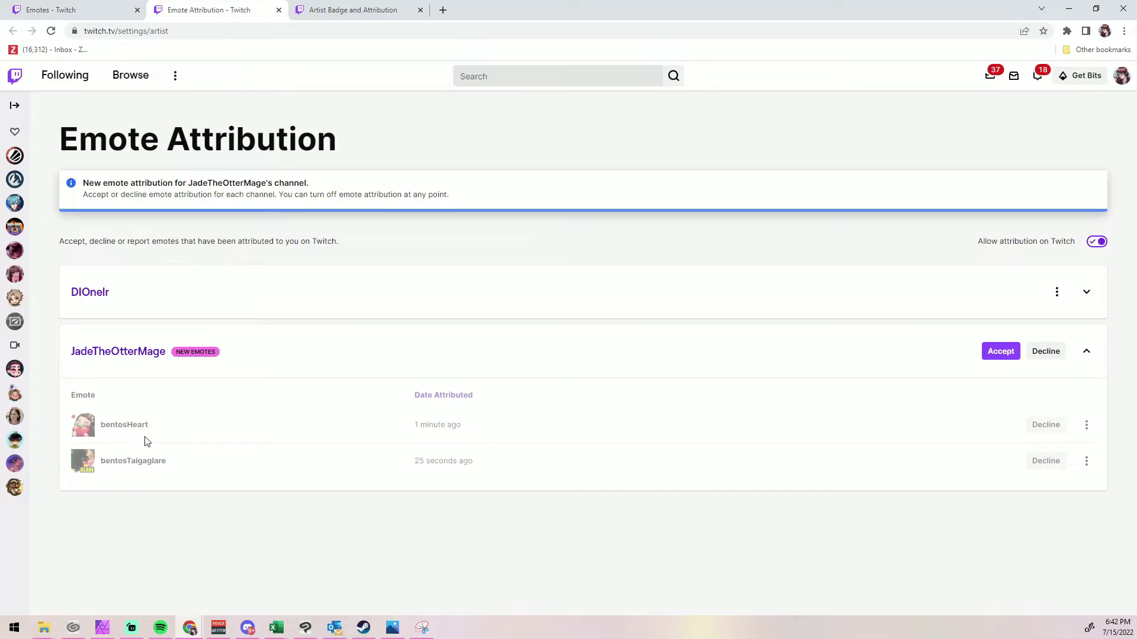
pyautogui.click(1009, 353)
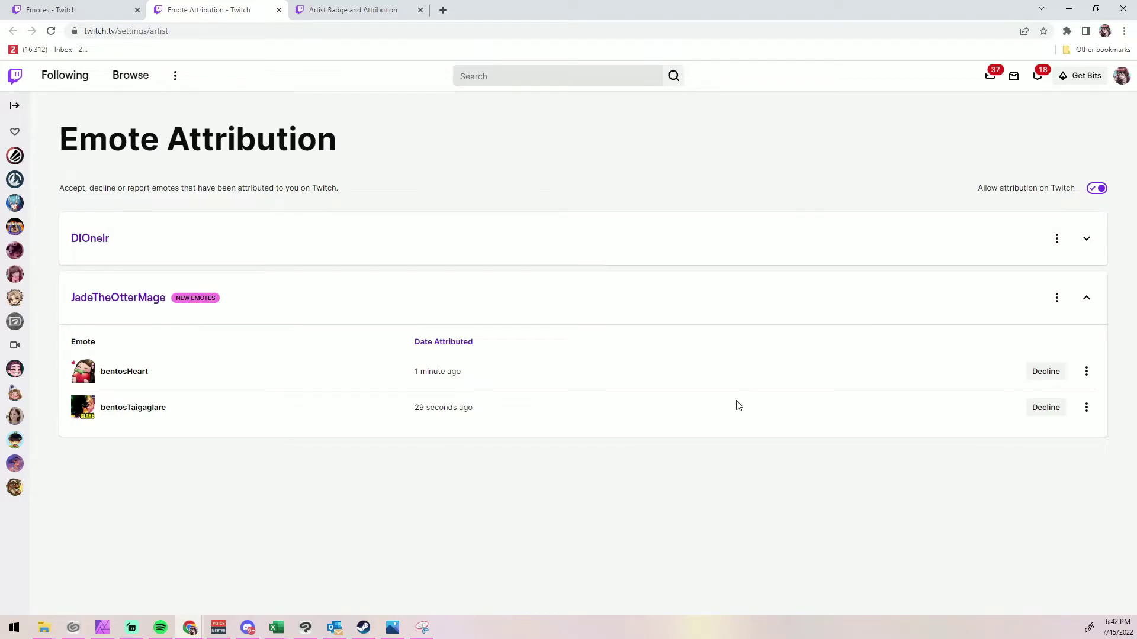
pyautogui.click(370, 5)
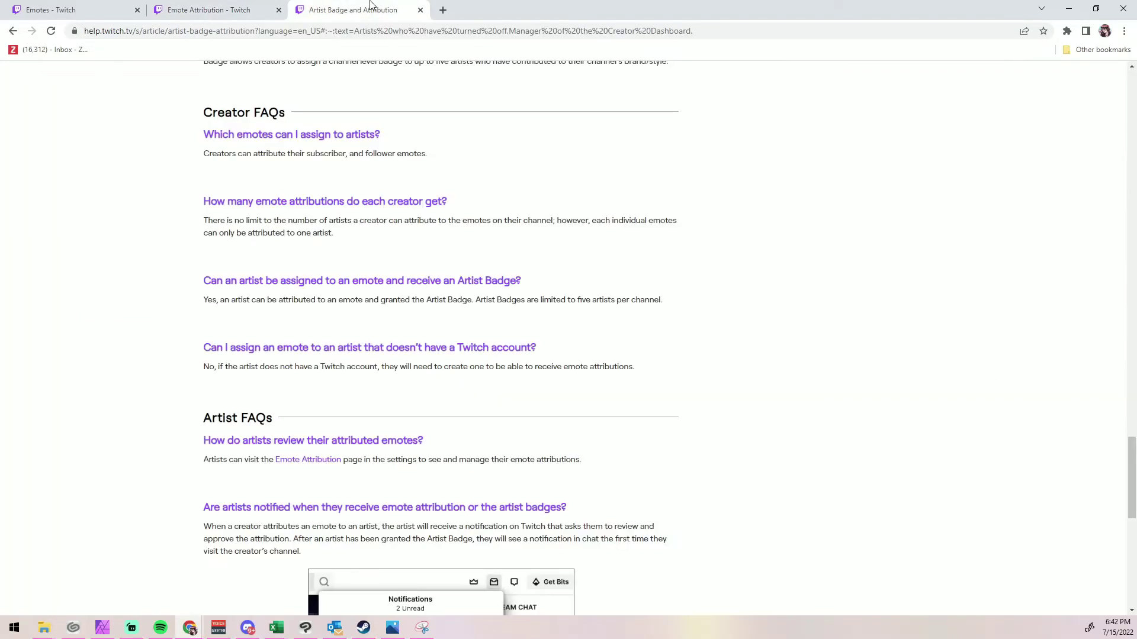
pyautogui.moveTo(1132, 484); pyautogui.dragTo(1123, 128)
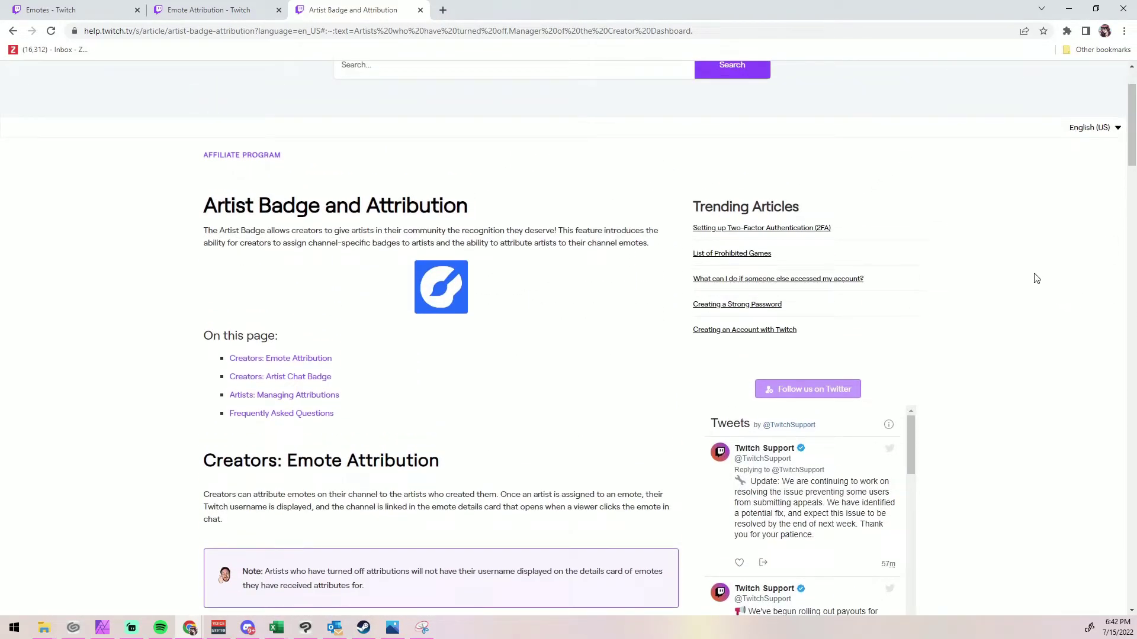
pyautogui.scroll(-3, 962, 302)
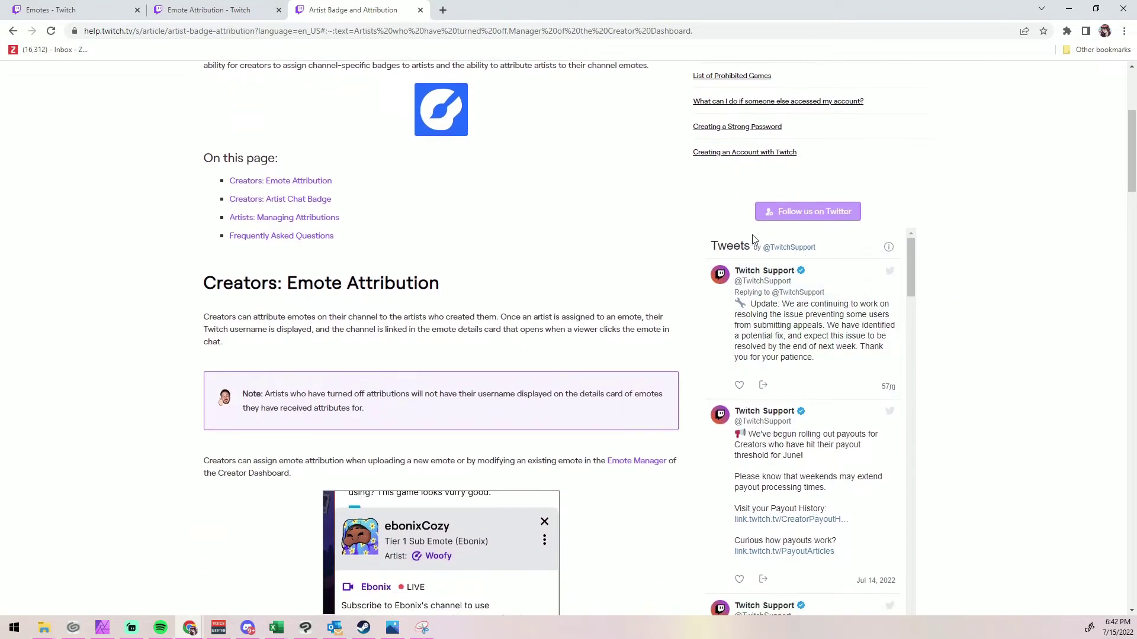
pyautogui.click(807, 248)
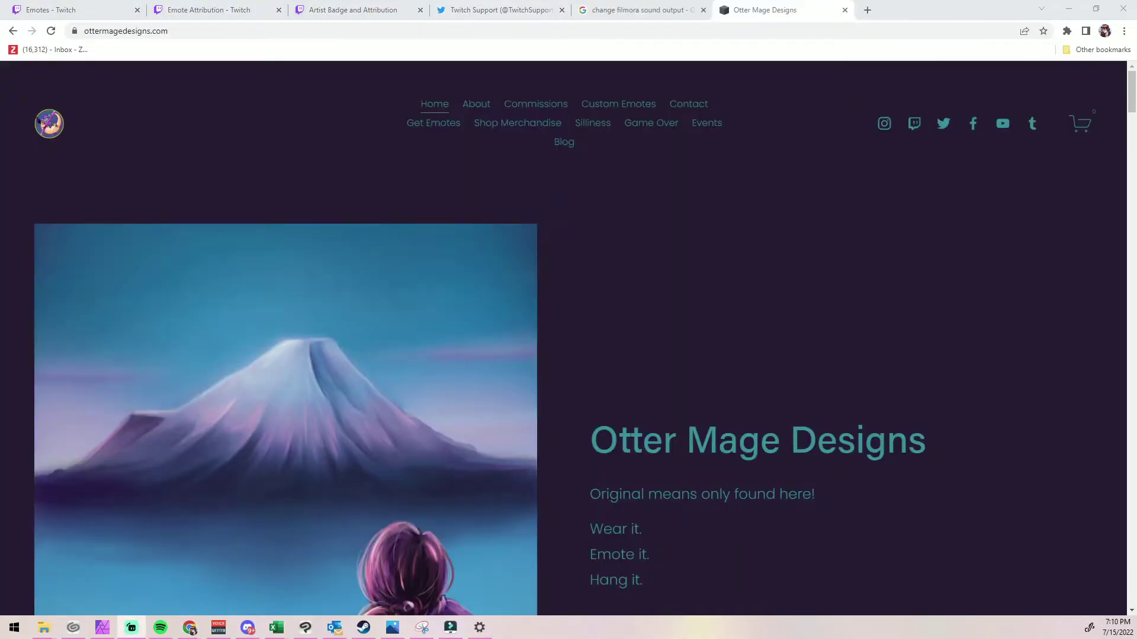
pyautogui.moveTo(1129, 109); pyautogui.dragTo(1126, 179)
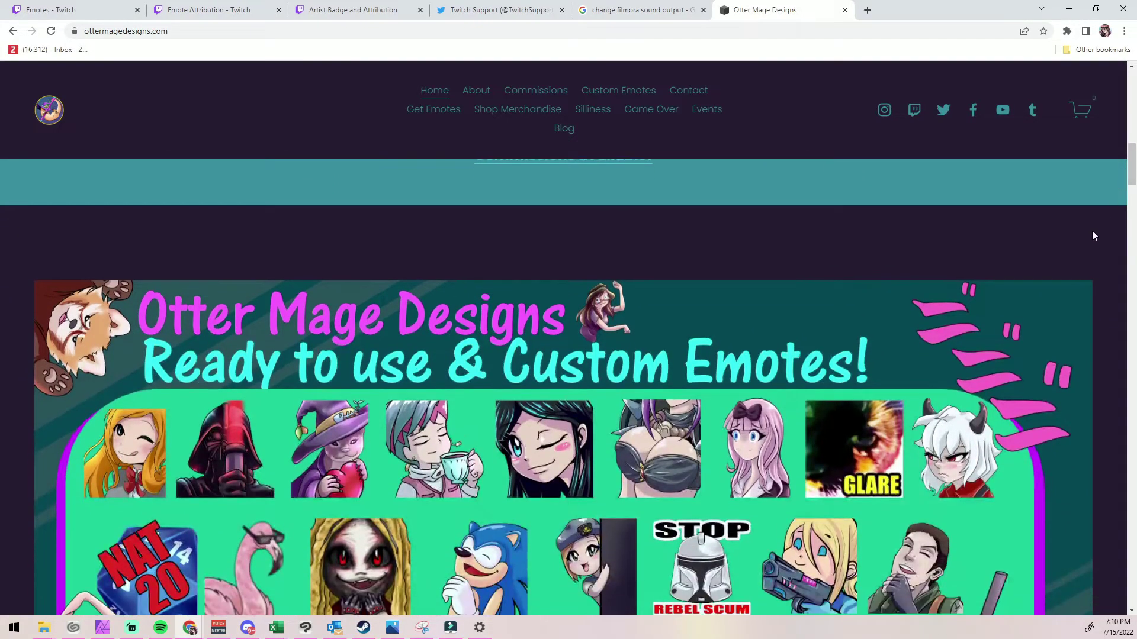
pyautogui.scroll(-3, 1092, 232)
pyautogui.scroll(-3, 1093, 237)
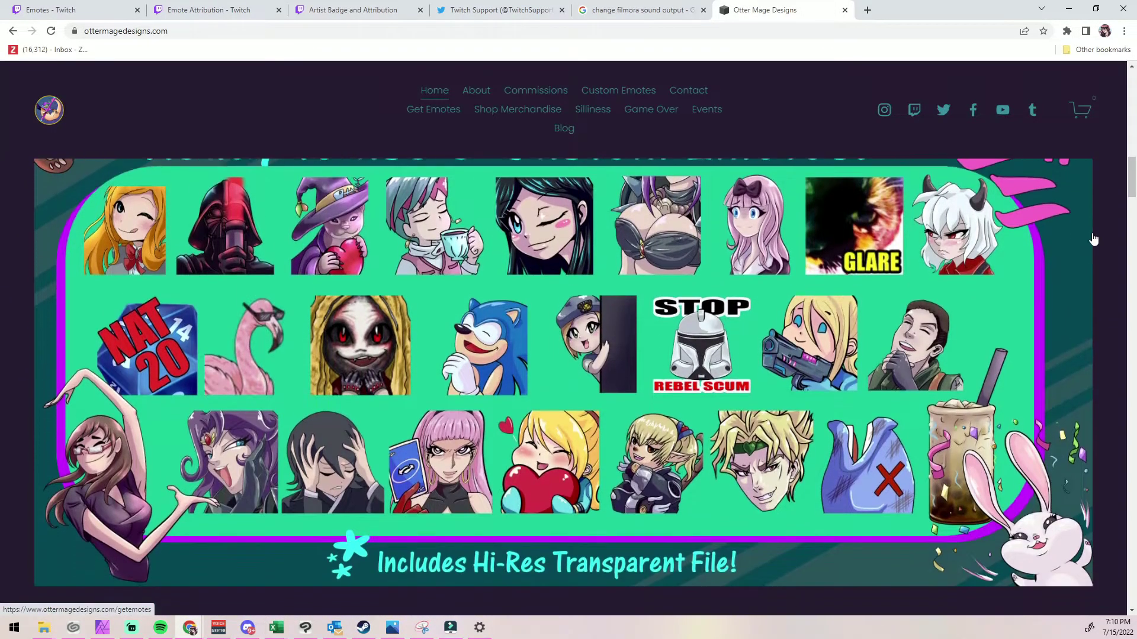
pyautogui.scroll(-5, 1093, 238)
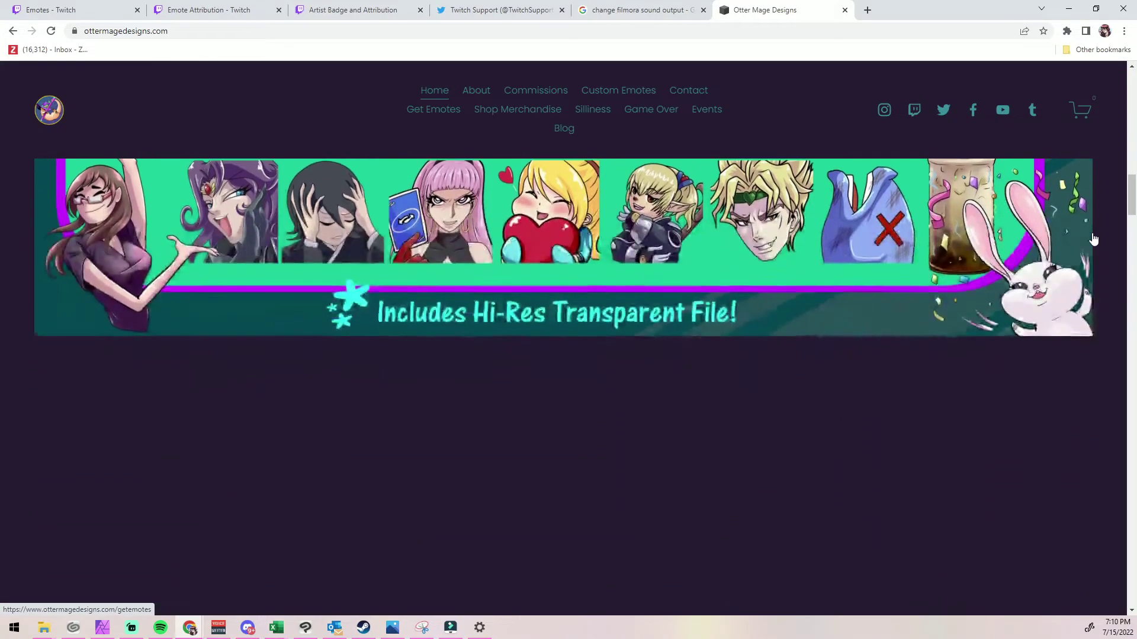
pyautogui.scroll(-4, 1093, 238)
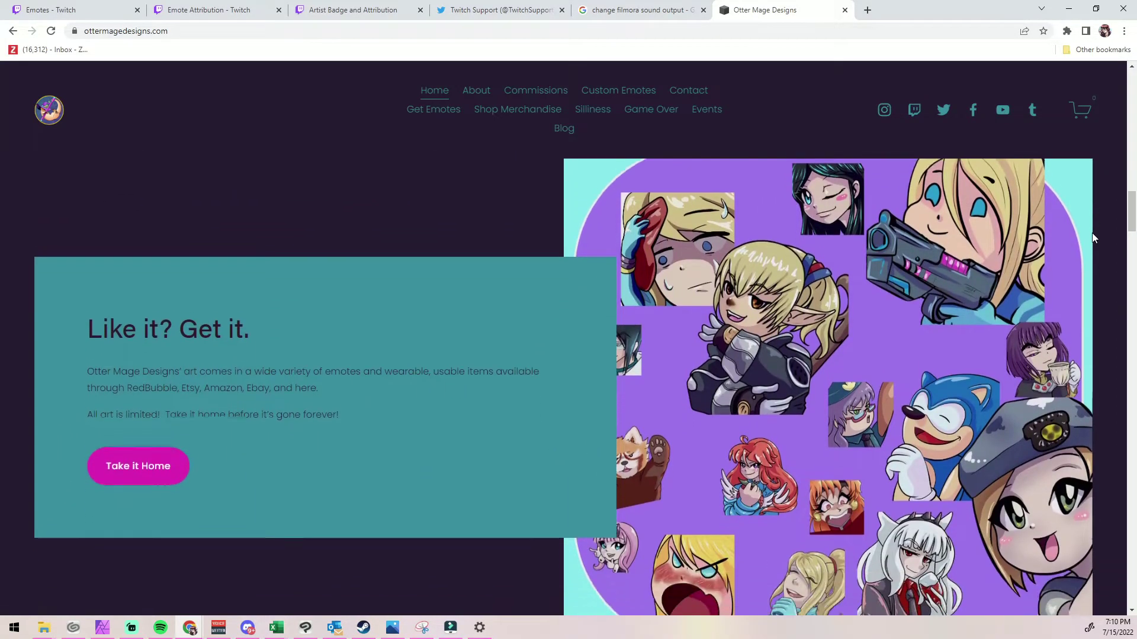
pyautogui.scroll(-4, 1093, 237)
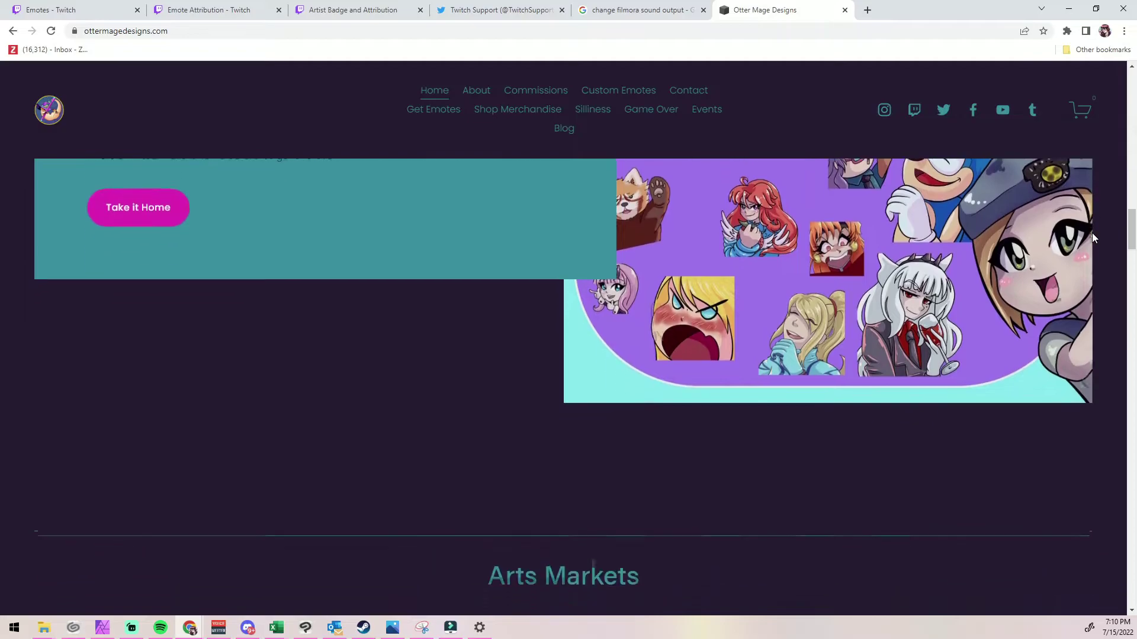
pyautogui.moveTo(1129, 248); pyautogui.dragTo(1118, 88)
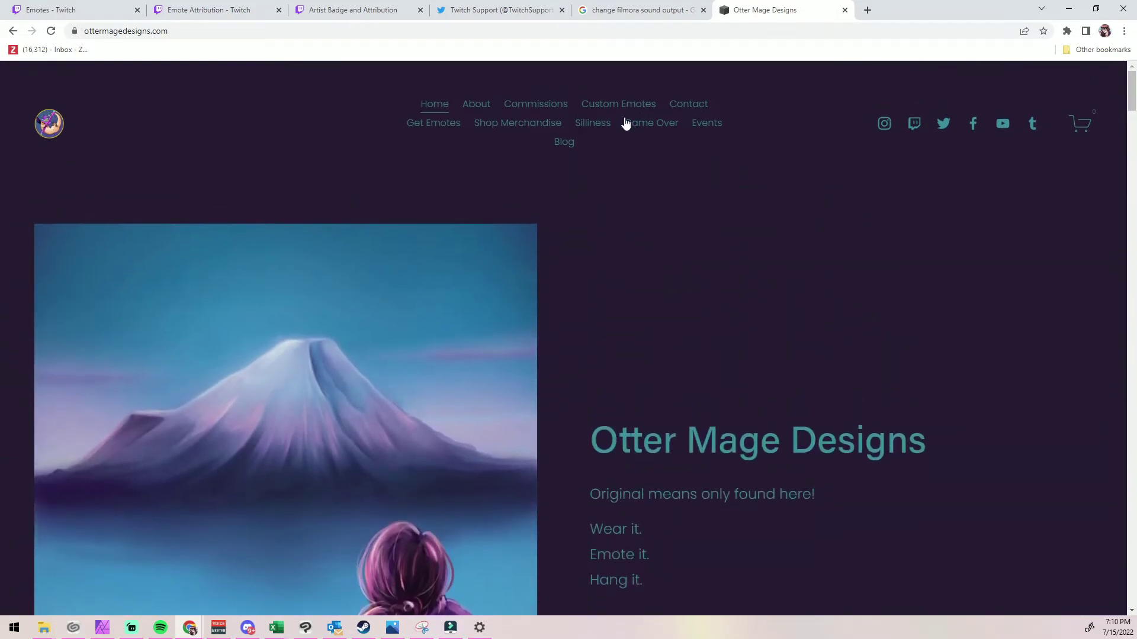
# View Custom Emotes pricing: single emote 25, plus three-, five- and ten-emote bundles
pyautogui.click(620, 106)
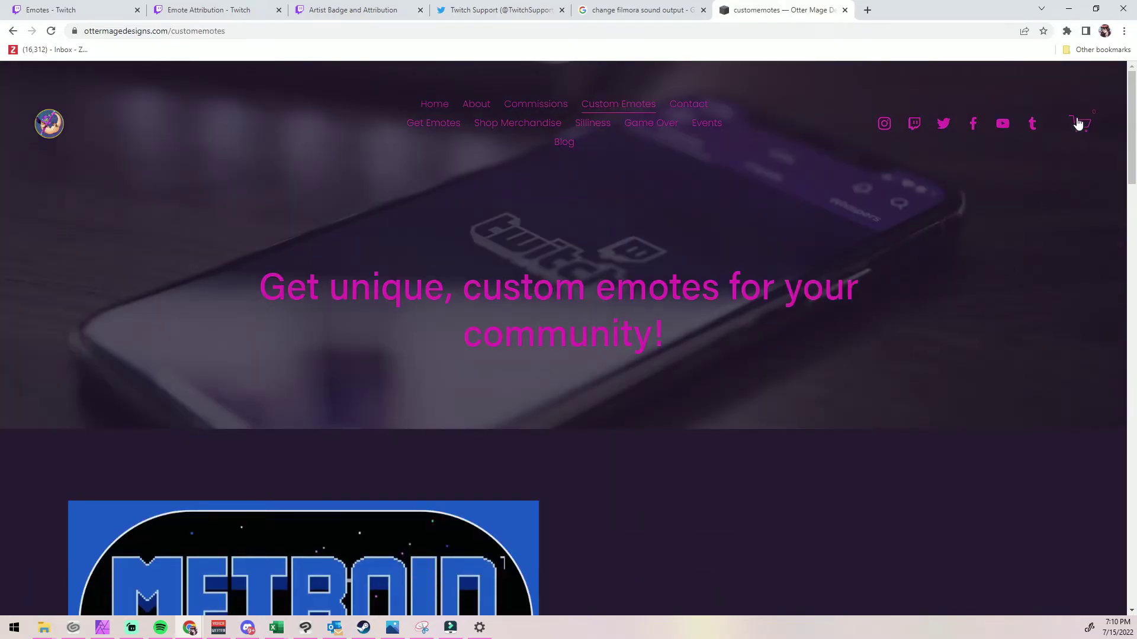
pyautogui.moveTo(1131, 89); pyautogui.dragTo(1100, 350)
pyautogui.scroll(-5, 1041, 370)
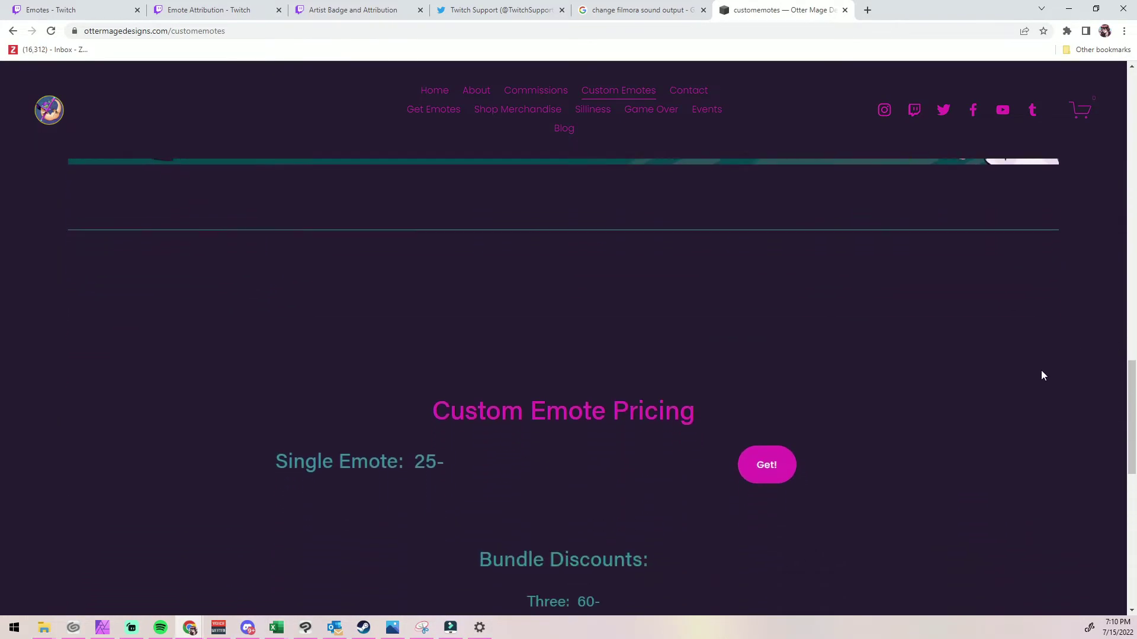
pyautogui.scroll(-3, 1064, 370)
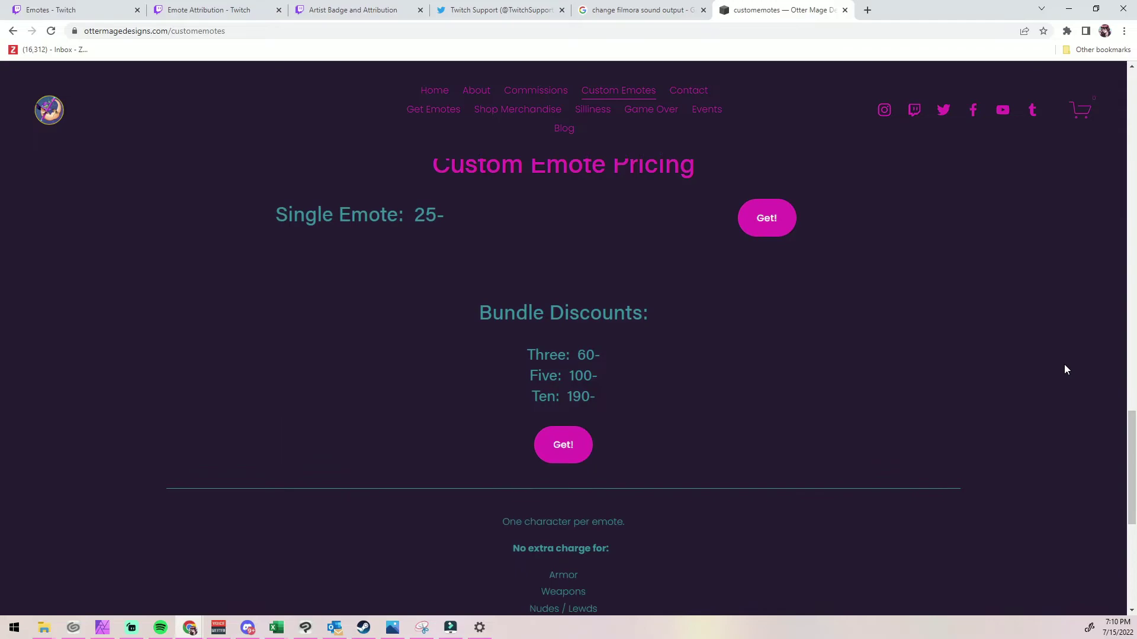
pyautogui.scroll(-4, 1066, 367)
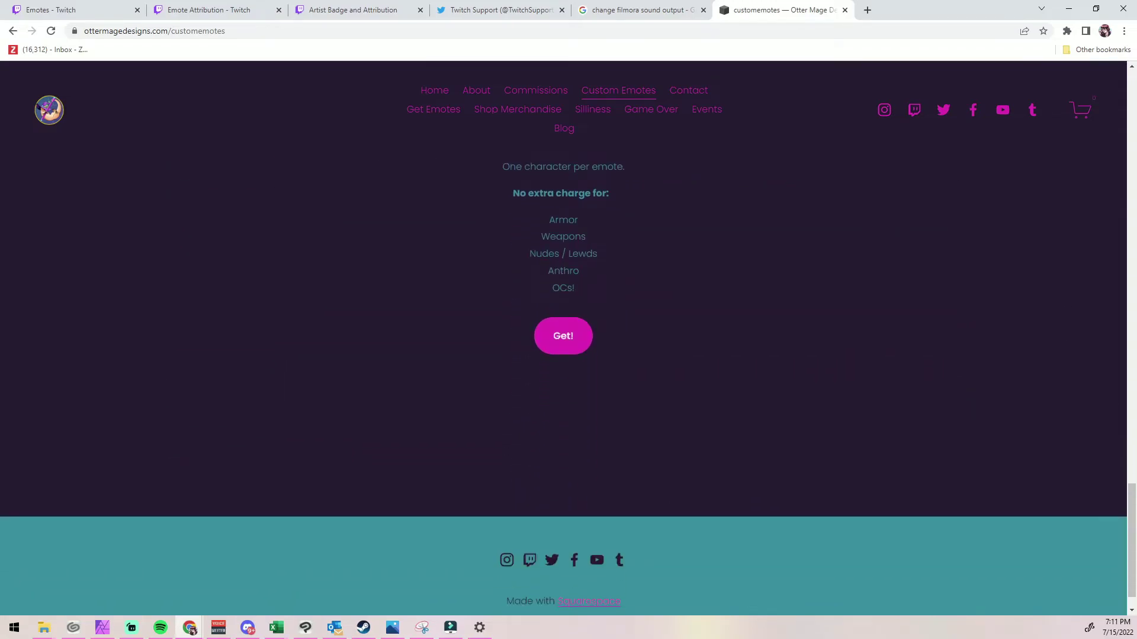
pyautogui.scroll(14, 1031, 372)
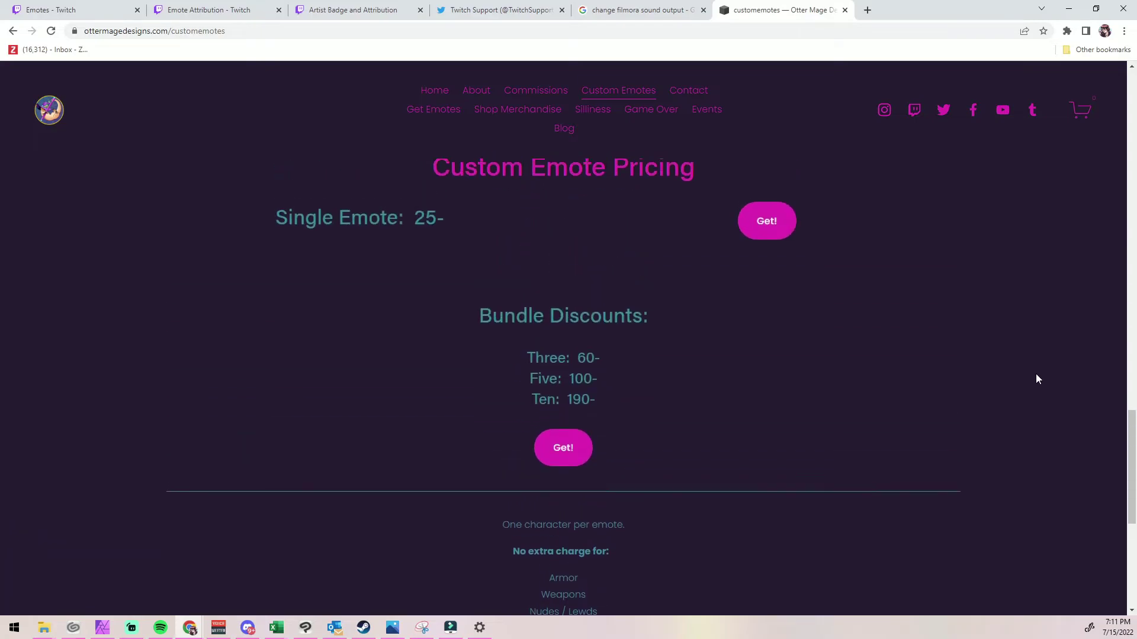
pyautogui.scroll(12, 1036, 375)
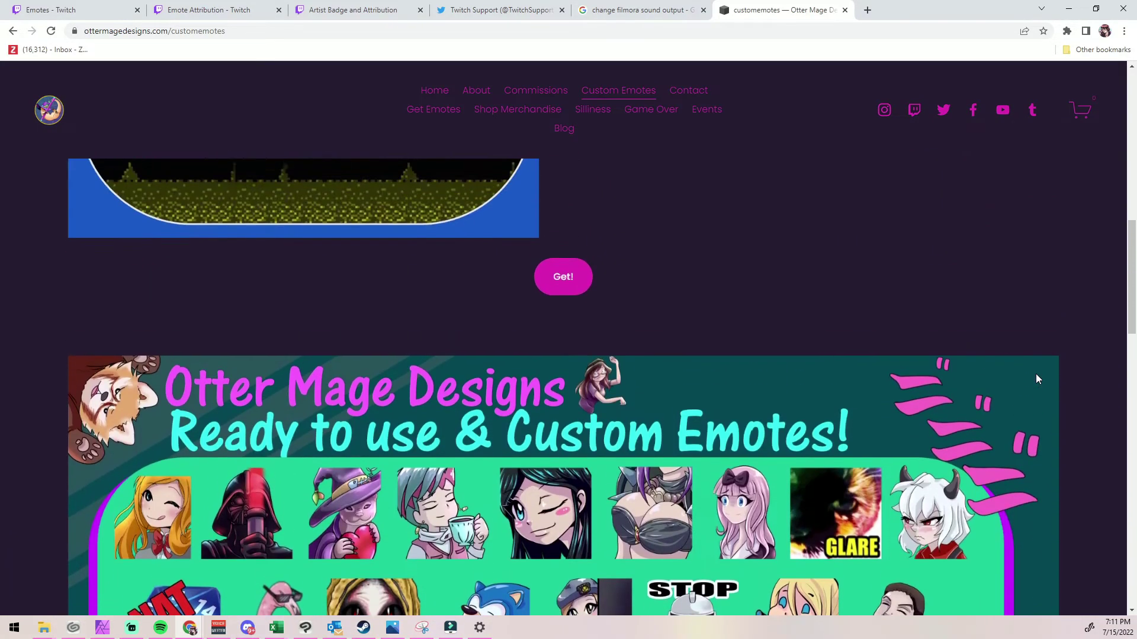
pyautogui.scroll(1, 1036, 374)
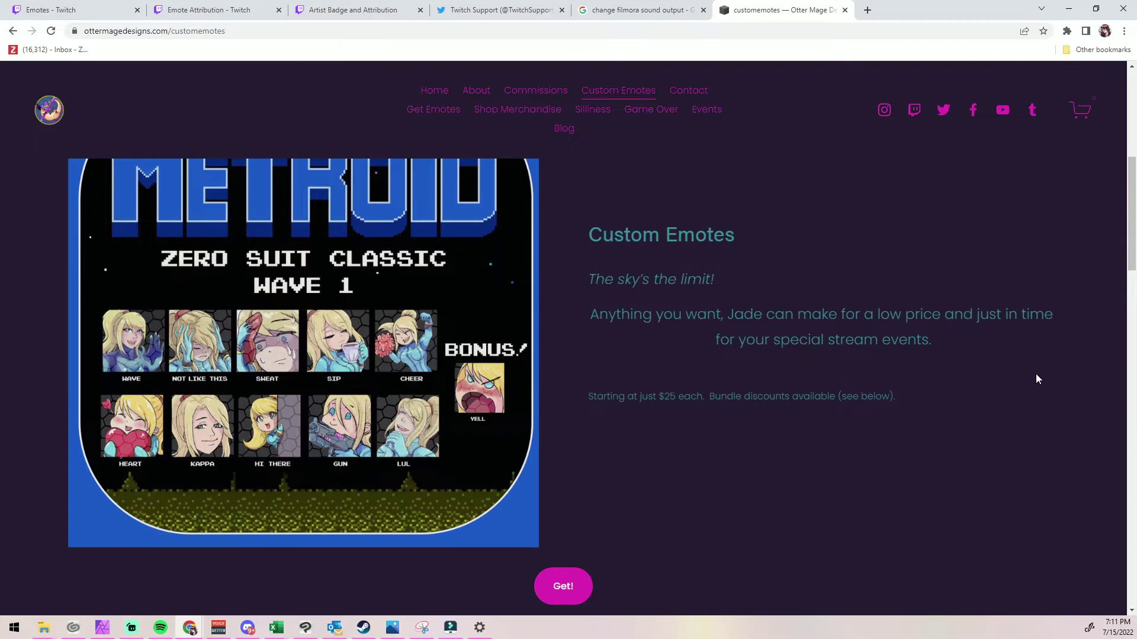